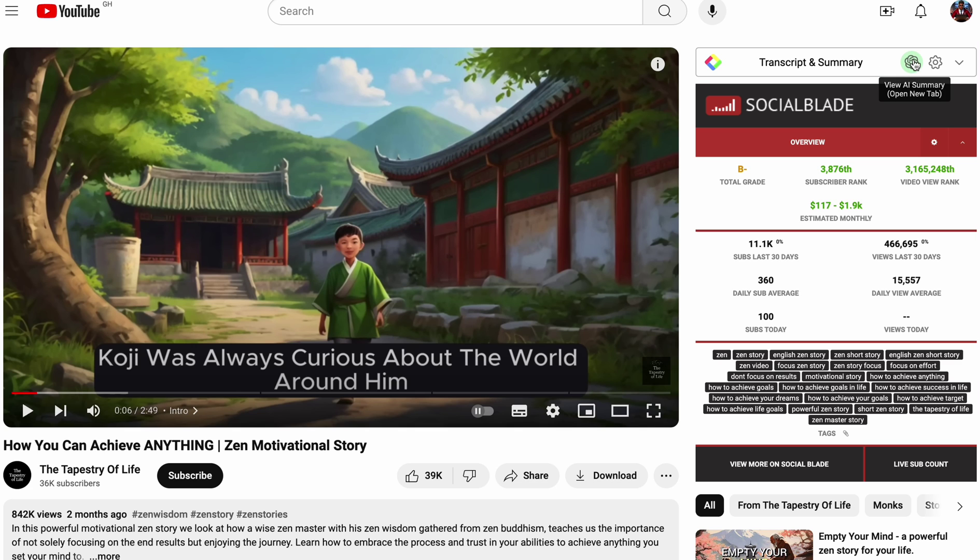
Send the Zen story video's transcript to ChatGPT for a 5-bullet summary
left_click(914, 63)
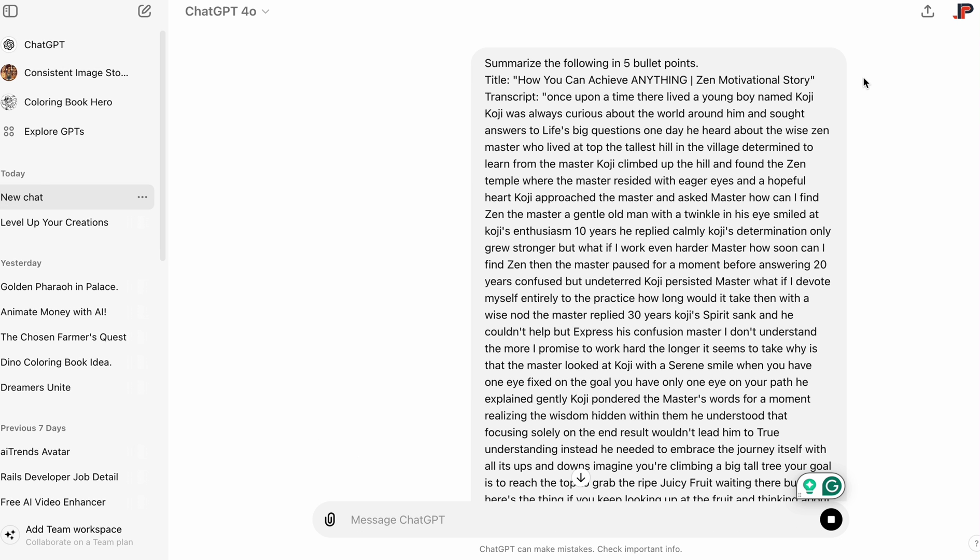
Copy the full Zen transcript and paste it into a new ChatGPT message
scroll(441, 265, "down", 15)
scroll(552, 262, "up", 15)
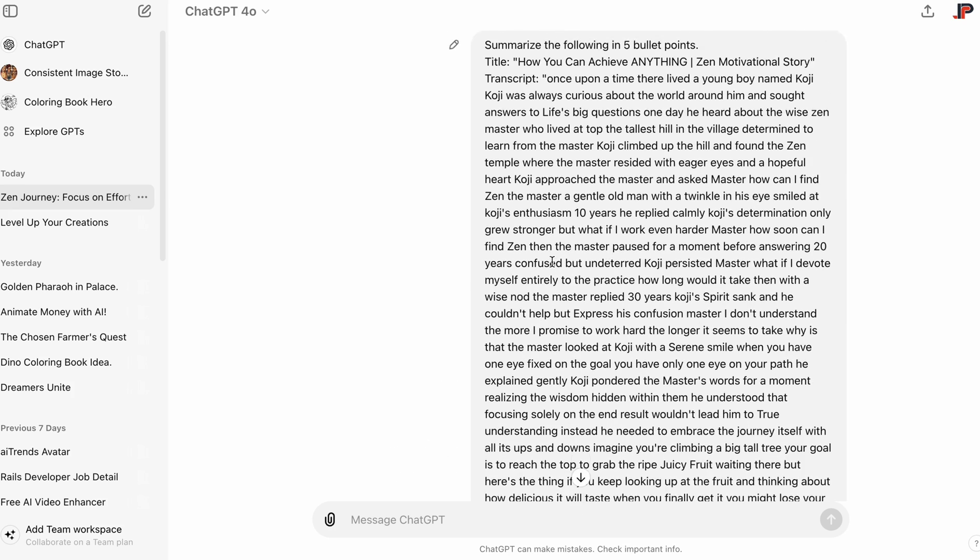
scroll(551, 262, "up", 2)
left_click_drag(547, 96, 565, 485)
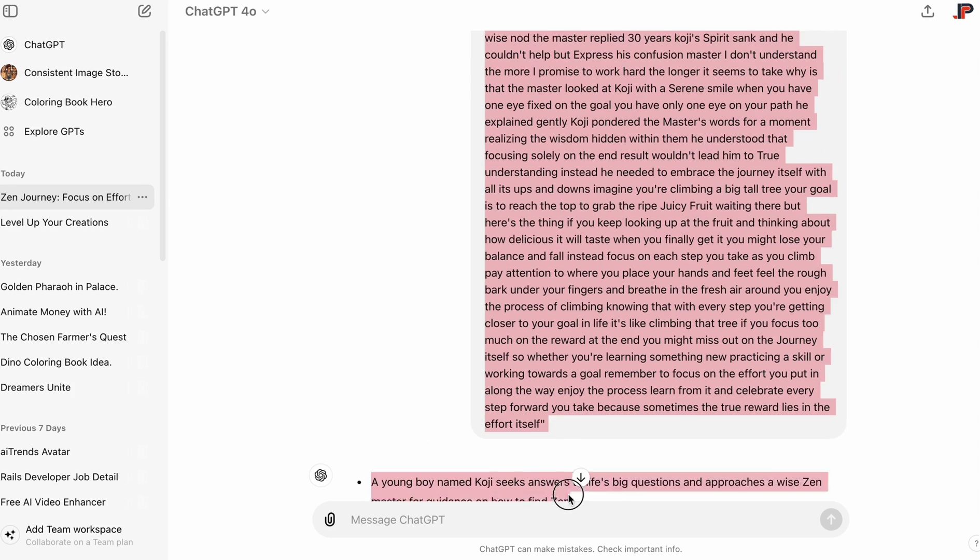
scroll(538, 416, "down", 7)
left_click(419, 520)
key("super+v")
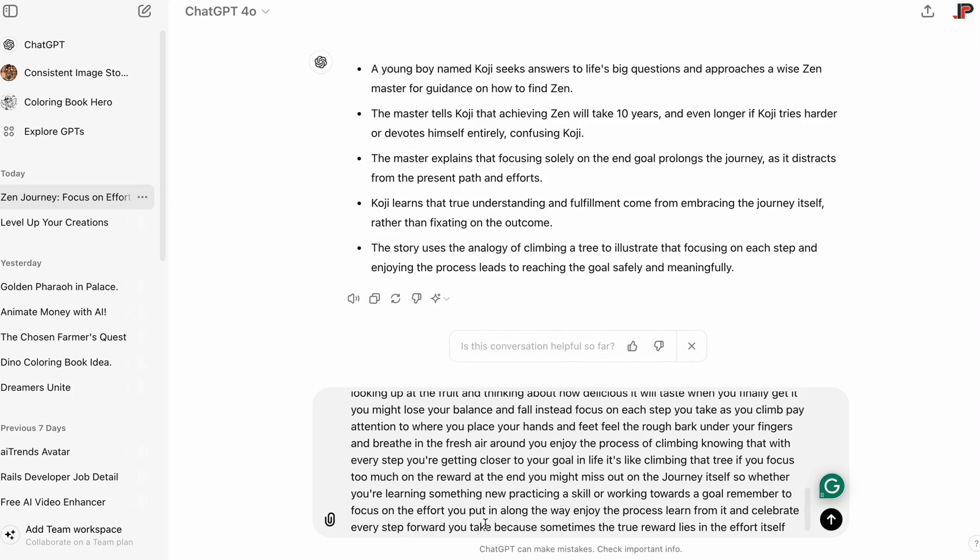
Add the request for three similar moral stories, send it, and review the reply
key("shift+Return")
key("shift+Return")
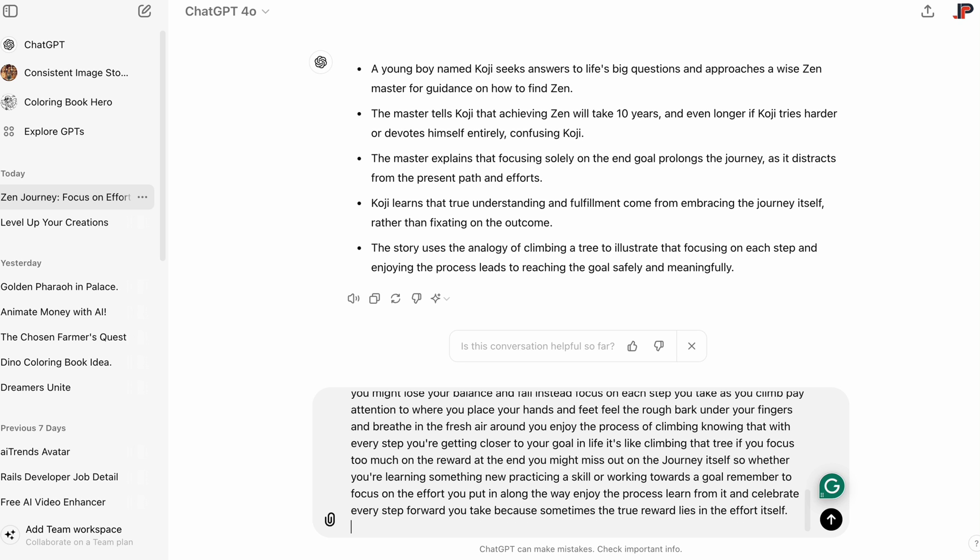
type("write 3 similar stories considering the moral implications and educational value")
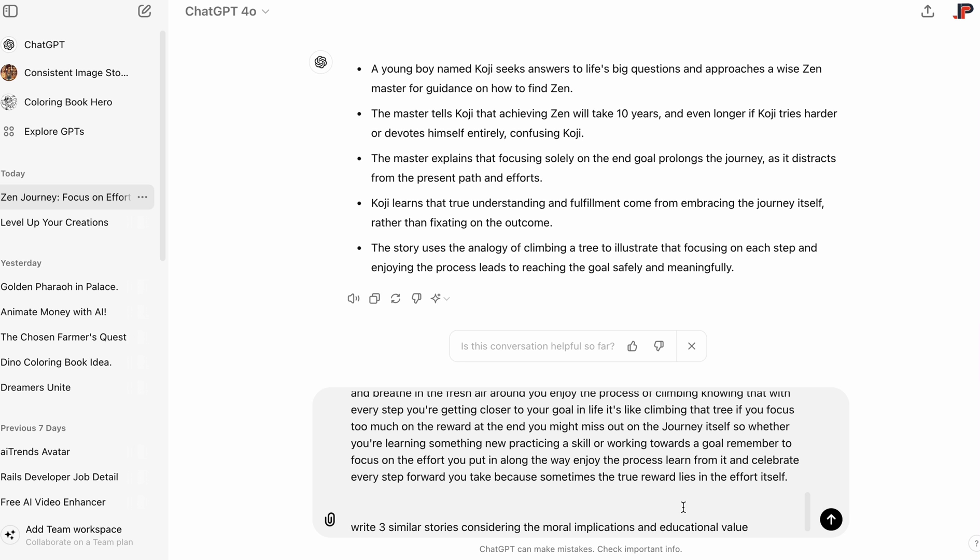
key("Return")
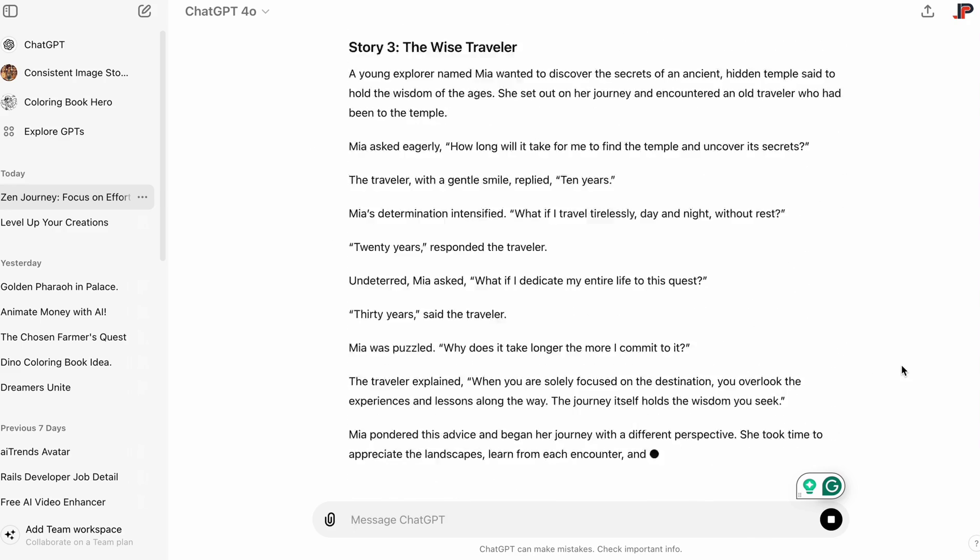
scroll(901, 364, "up", 15)
left_click_drag(347, 108, 654, 302)
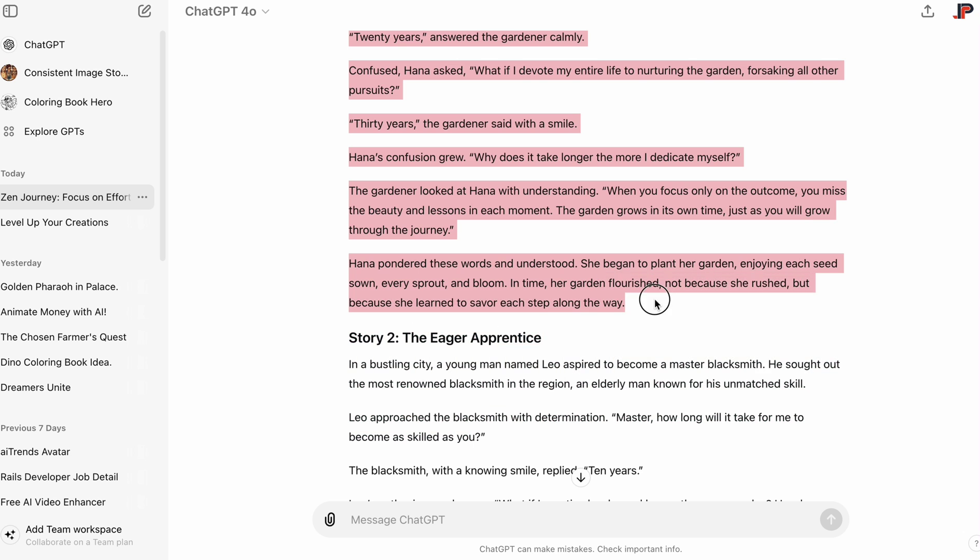
left_click(470, 279)
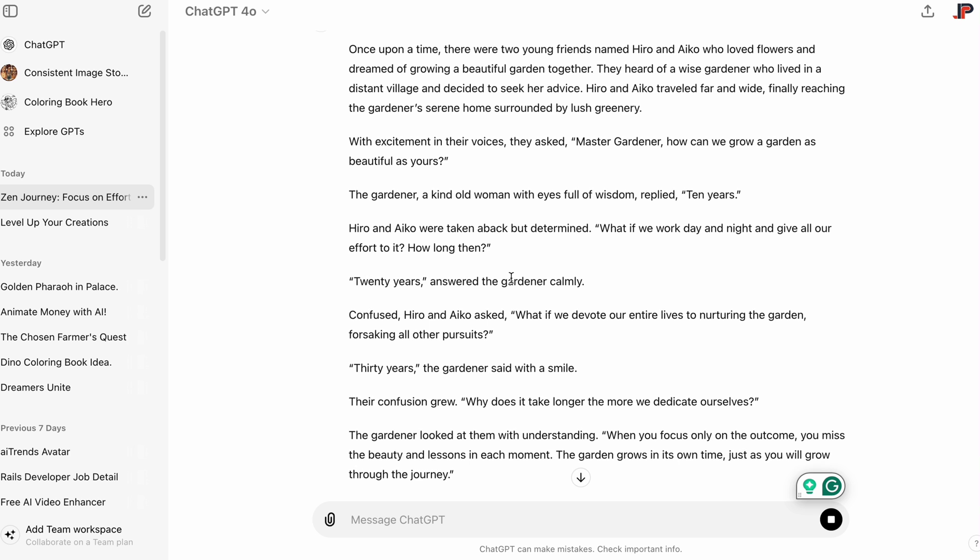
Ask ChatGPT for separate character and narrator dialogue, then for image prompts for the story
scroll(511, 277, "up", 5)
type("can you write out each character dialogue separately including the narrator")
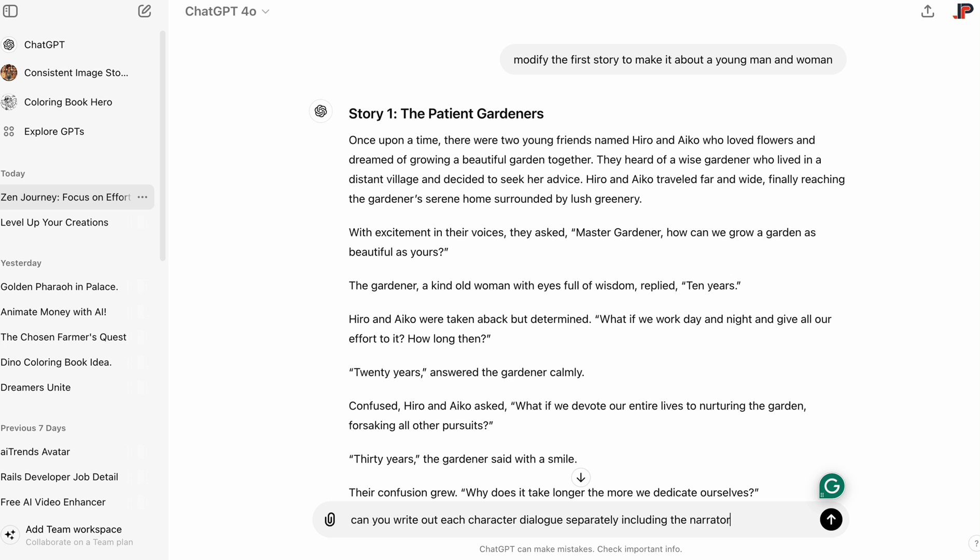
key("Return")
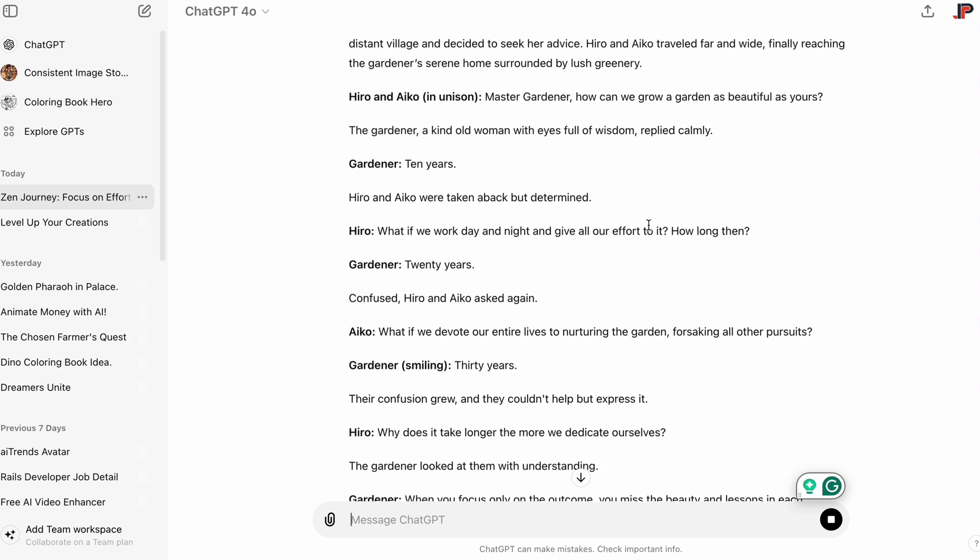
type("generate promp")
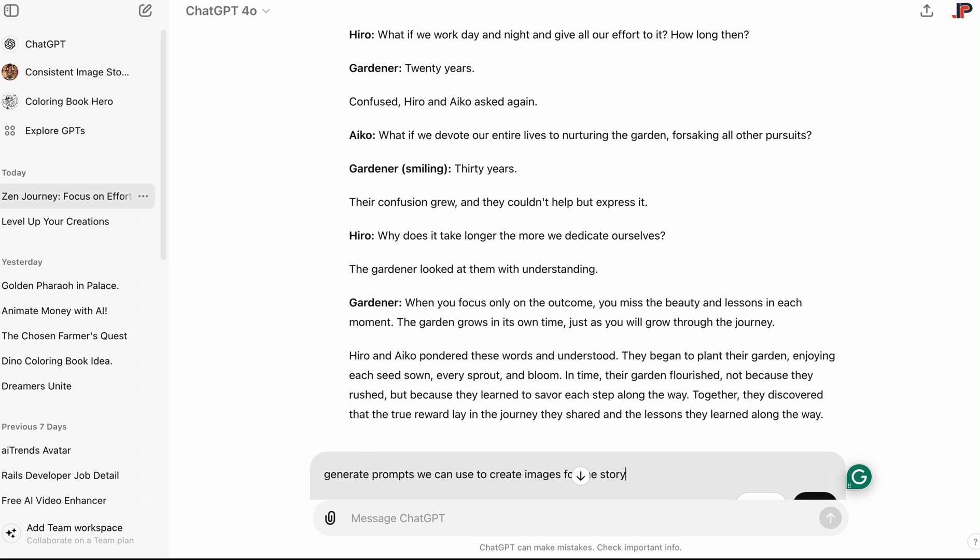
type("ts we can use to create images for the story")
key("Return")
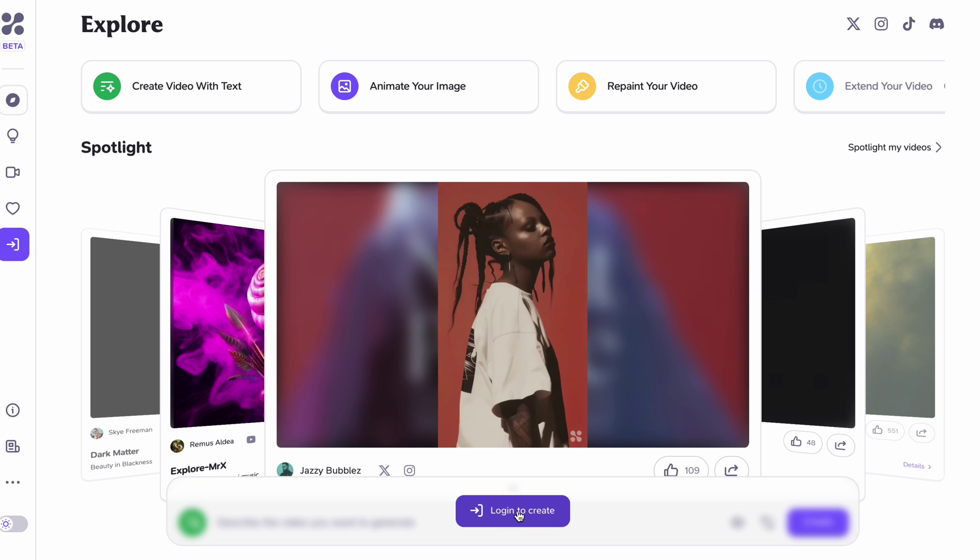
Log in to Haiper with a Google account and continue to Explore
left_click(519, 512)
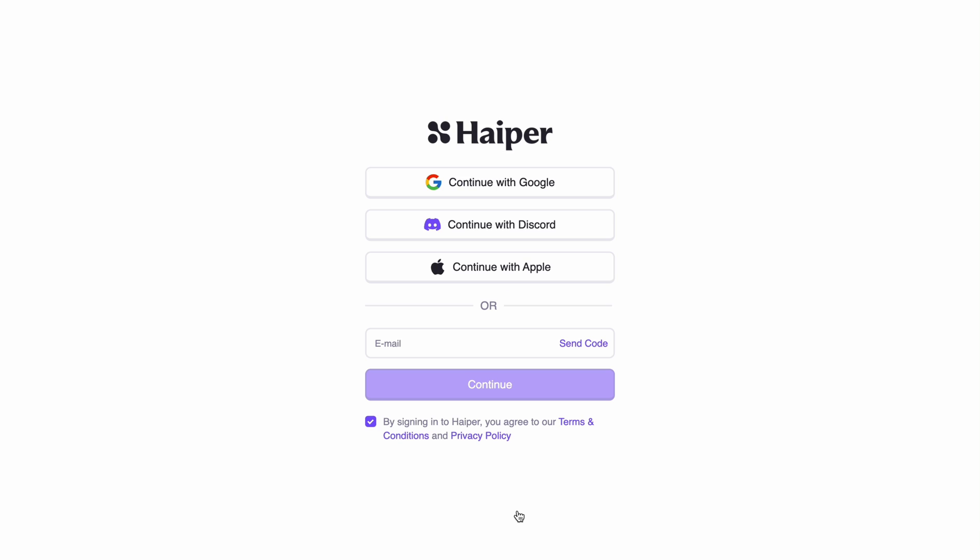
left_click(501, 184)
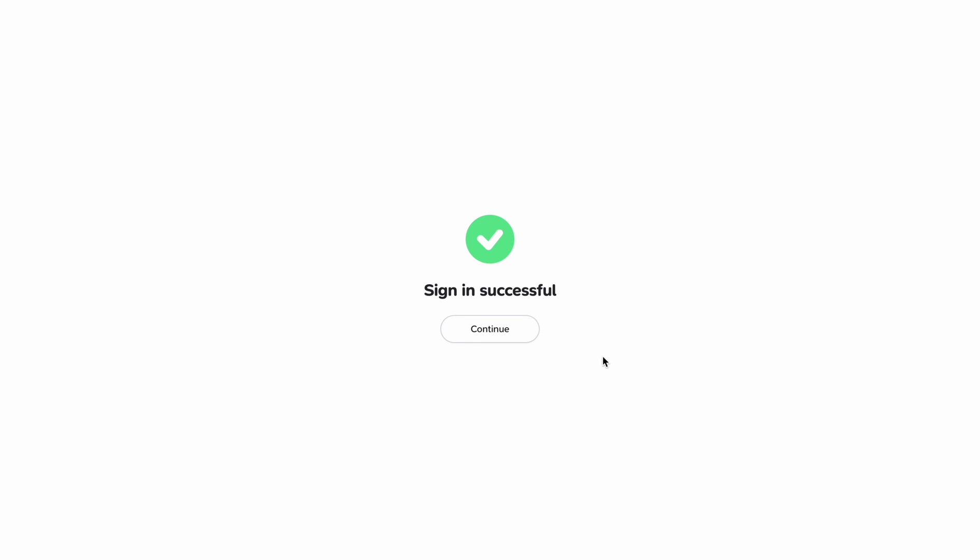
left_click(510, 336)
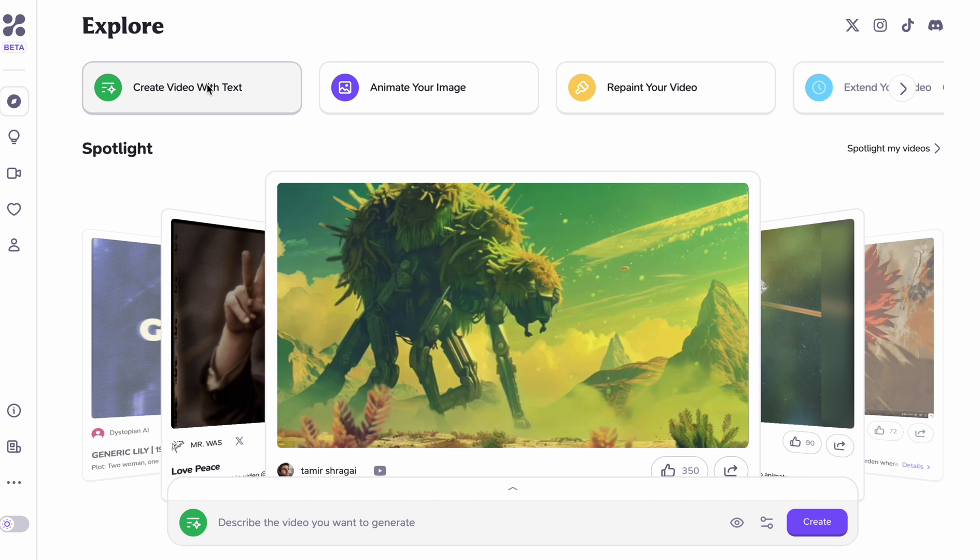
Start an Arcane-style 4s text-to-video prompt, then select ChatGPT's garden prompt text
left_click(206, 84)
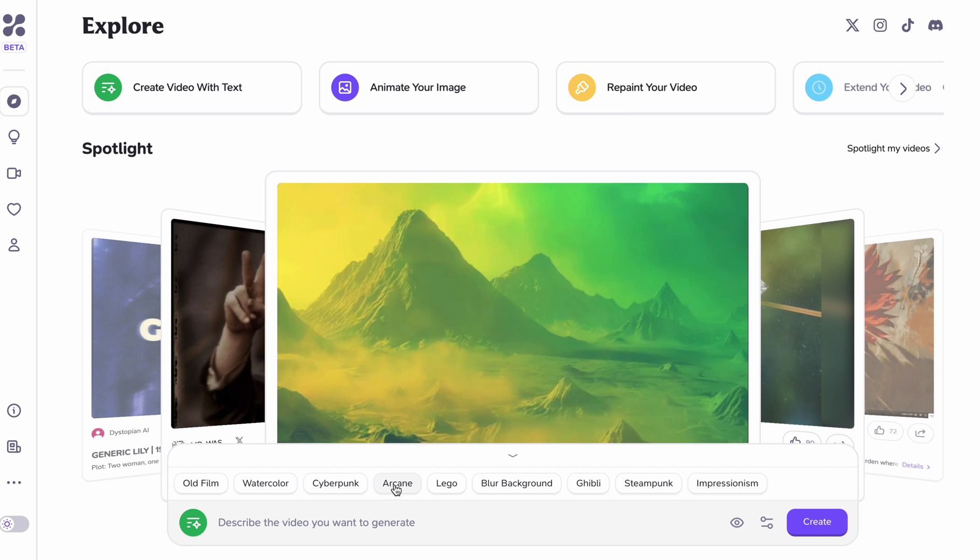
left_click(397, 483)
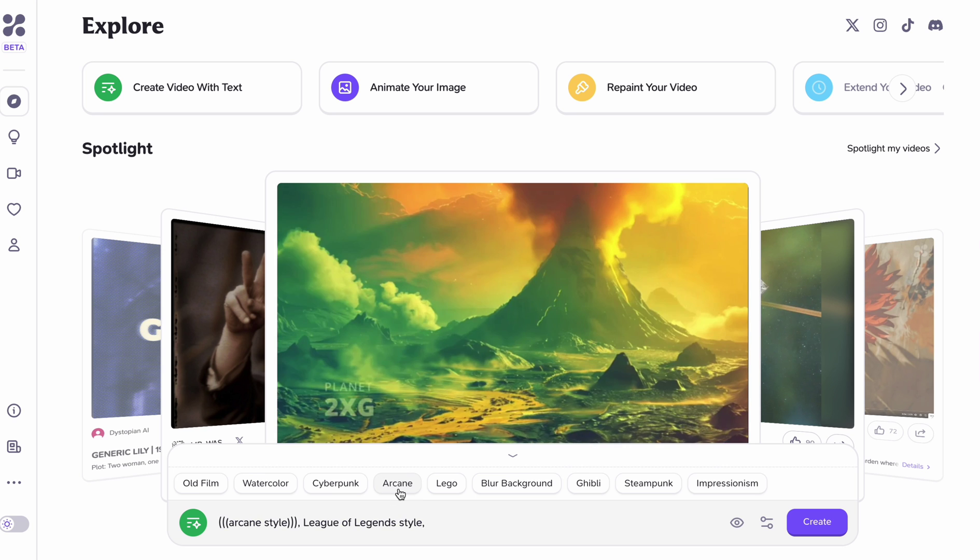
left_click(766, 523)
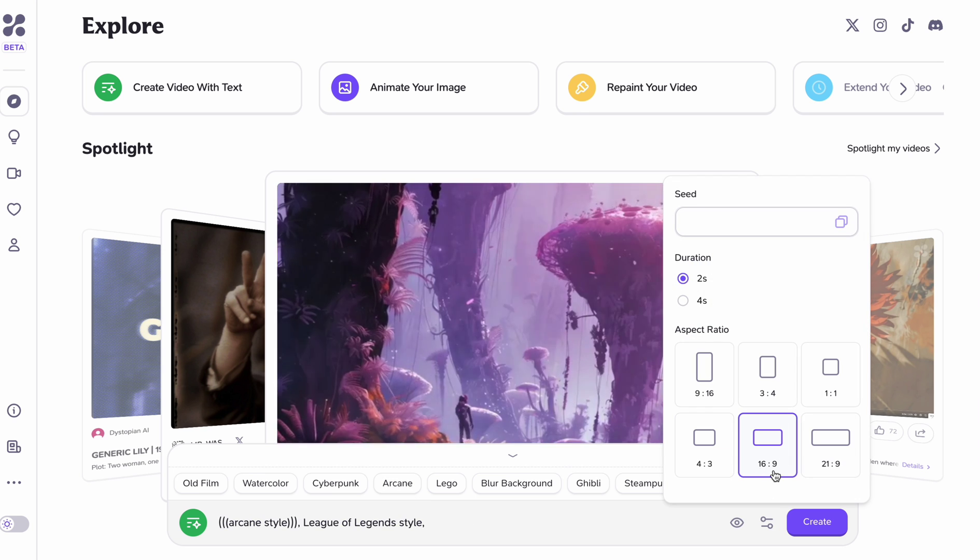
left_click(683, 301)
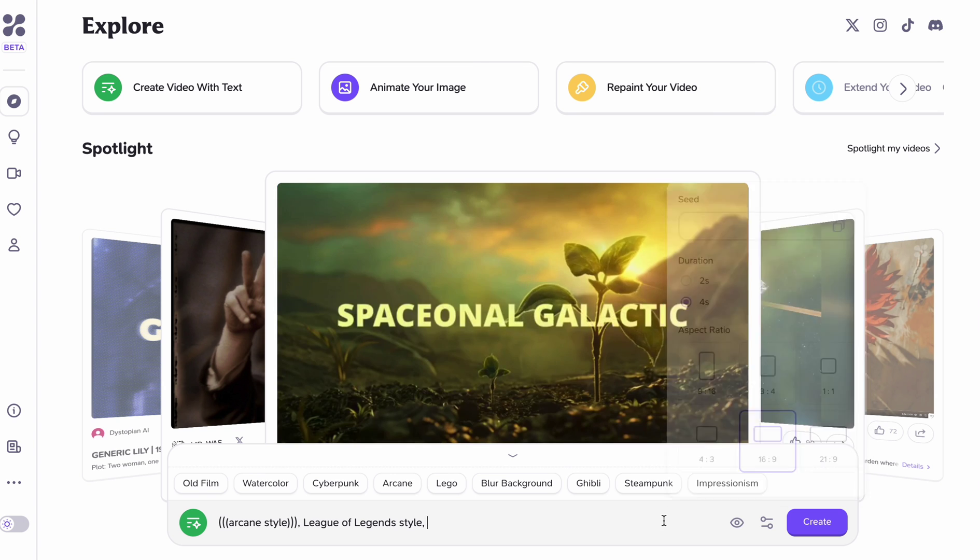
left_click_drag(354, 406, 382, 407)
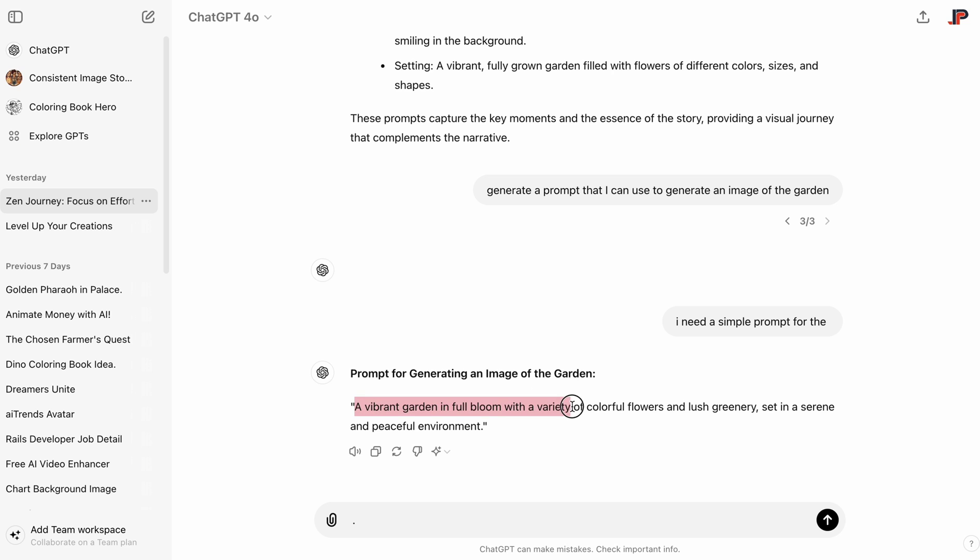
left_click_drag(571, 406, 756, 401)
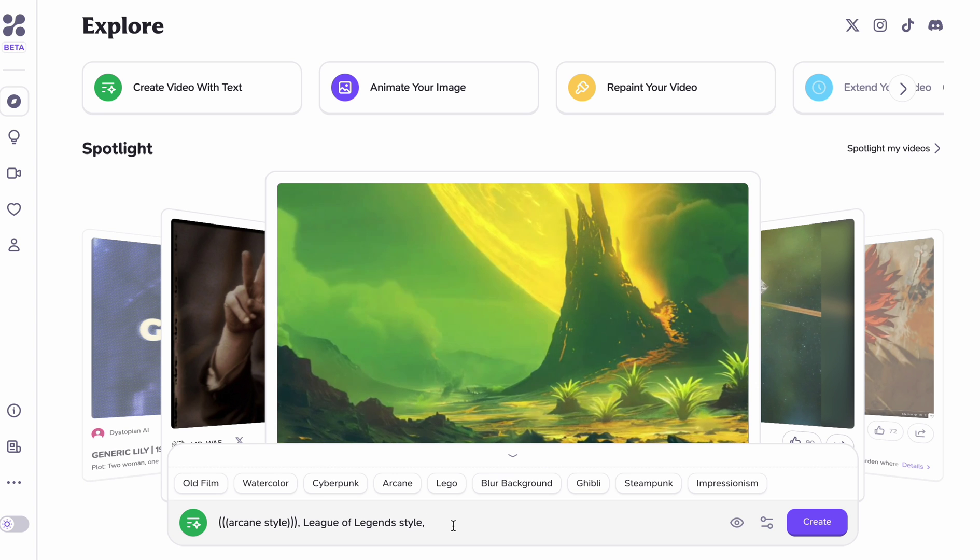
Paste the garden prompt in lowercase, make the video private, and create the clip
type("A vibrant garden in full bloom with a variety of colorful flowers and lush greenery")
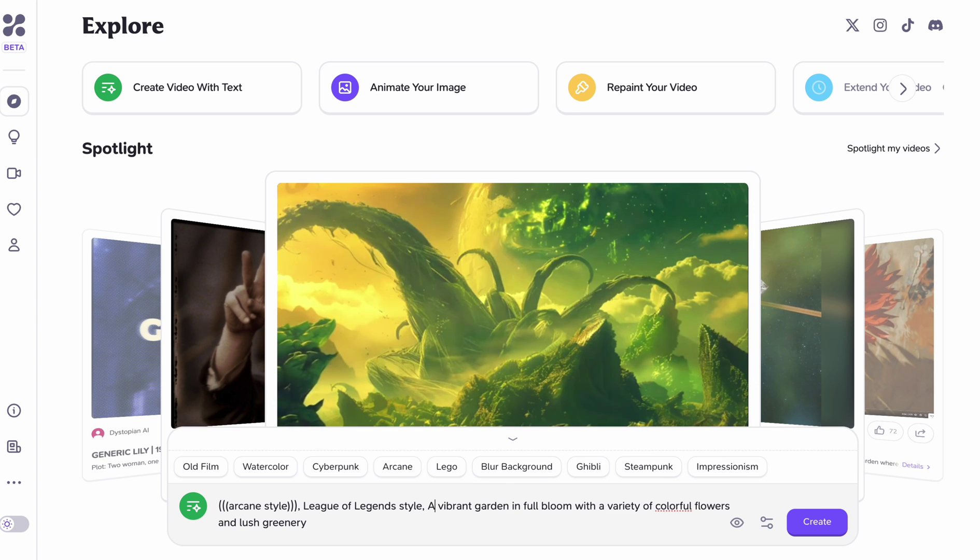
key("BackSpace")
type("a")
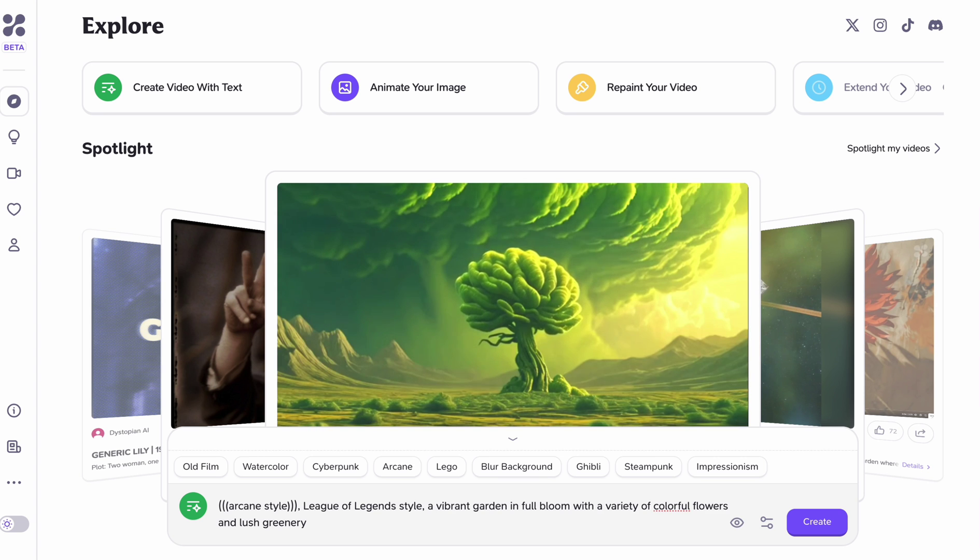
left_click(370, 526)
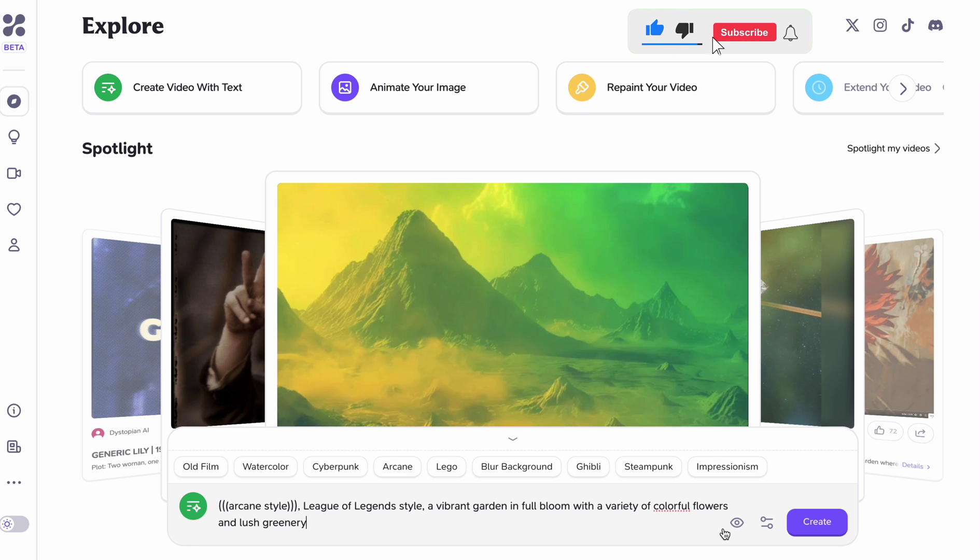
left_click(737, 522)
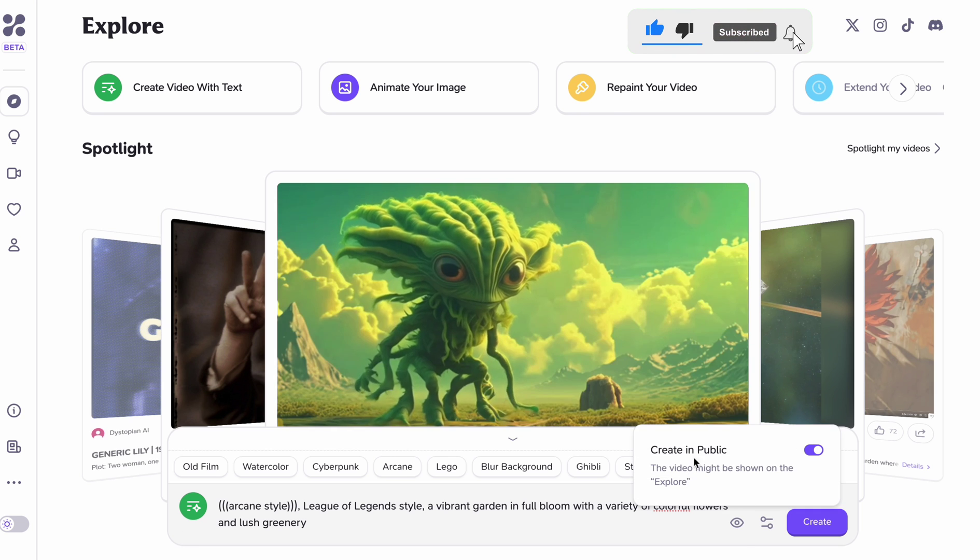
left_click(813, 450)
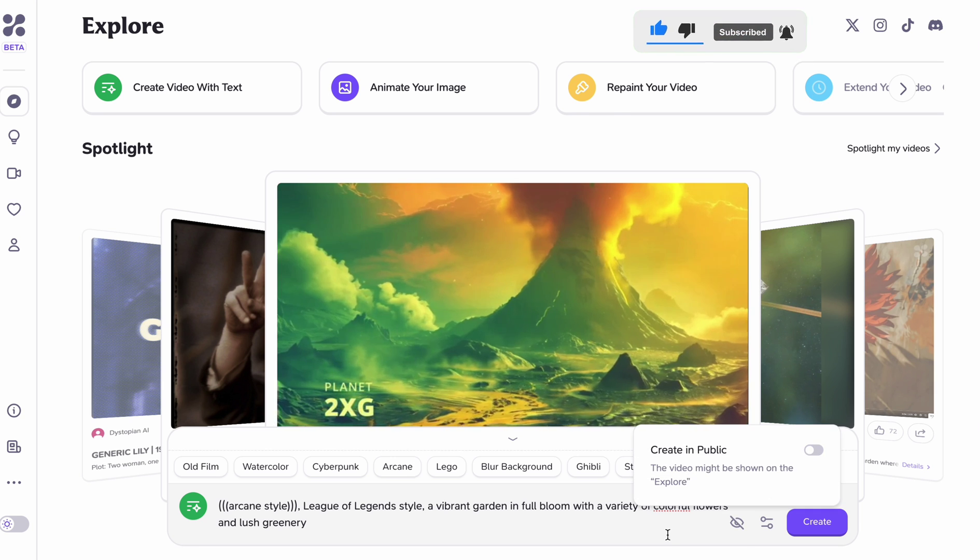
left_click(821, 521)
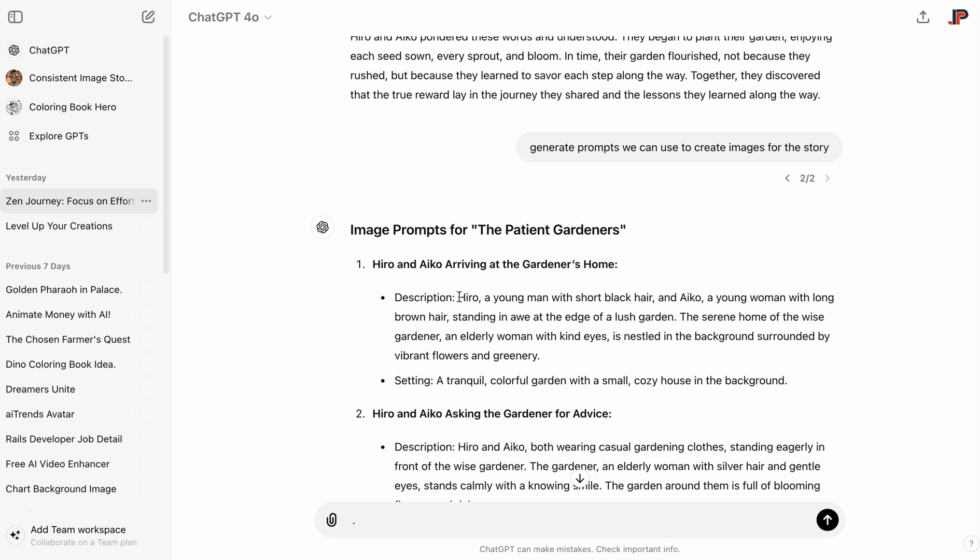
Select and copy Hiro's description text from ChatGPT's first image prompt
left_click_drag(459, 297, 646, 294)
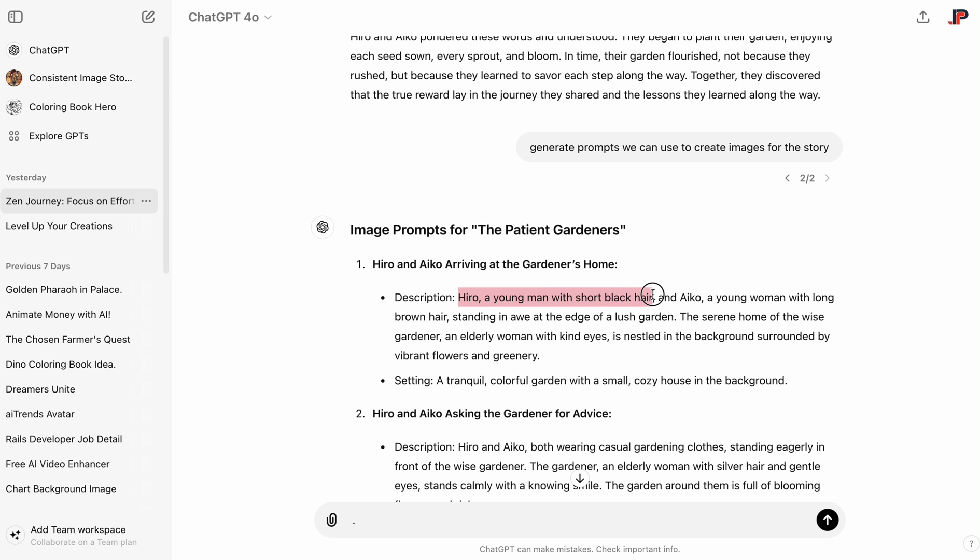
right_click(618, 297)
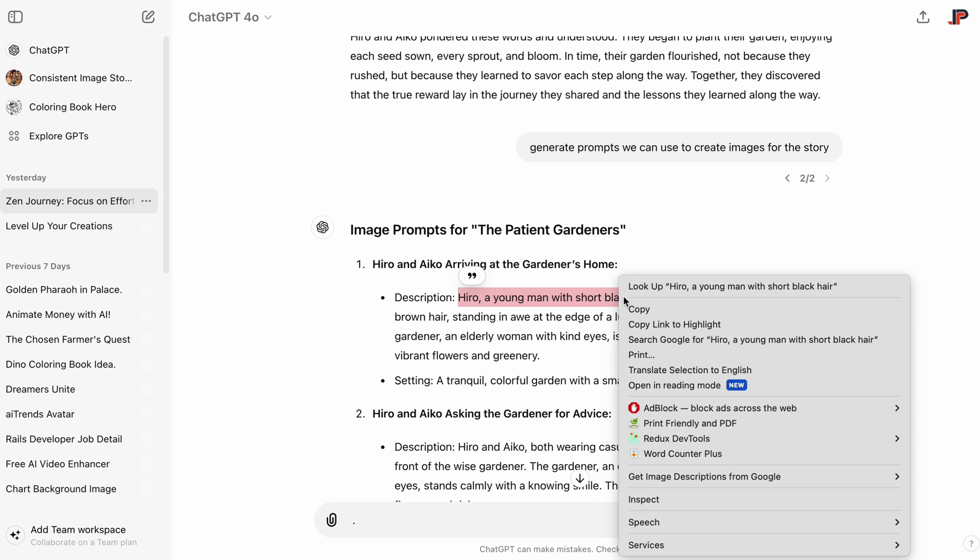
left_click(636, 309)
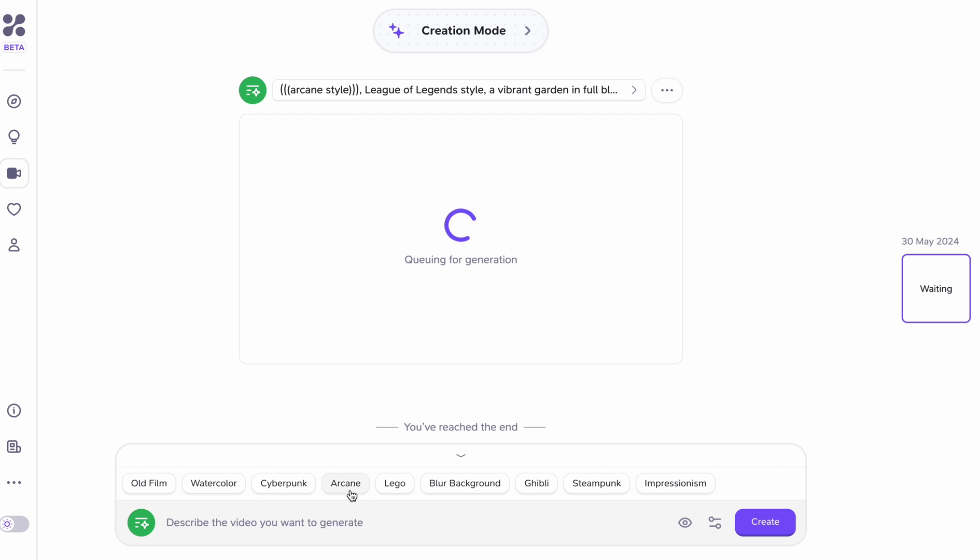
Queue Arcane-style Hiro and Aiko clips from pasted descriptions, then open Aiko's Video Info
left_click(352, 495)
key("super+v")
key("super+v")
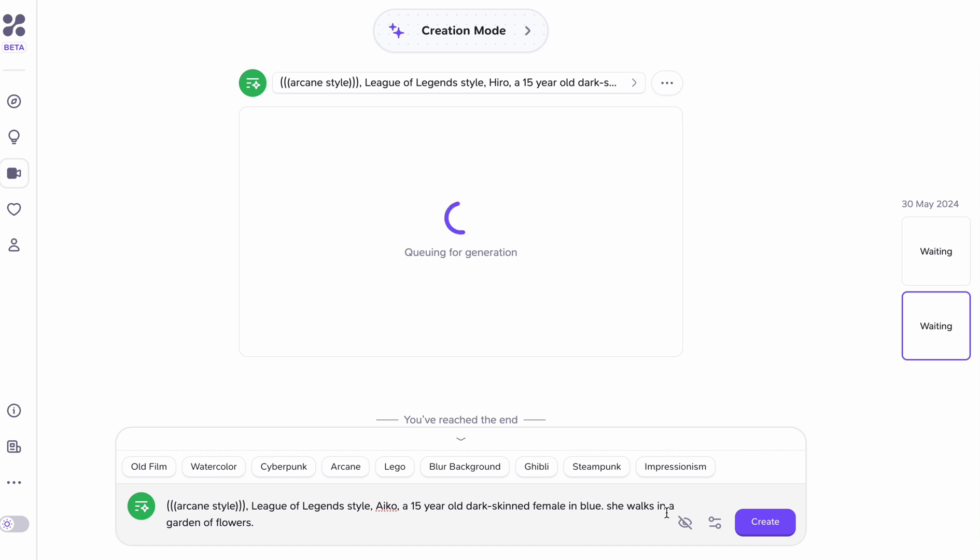
key("Return")
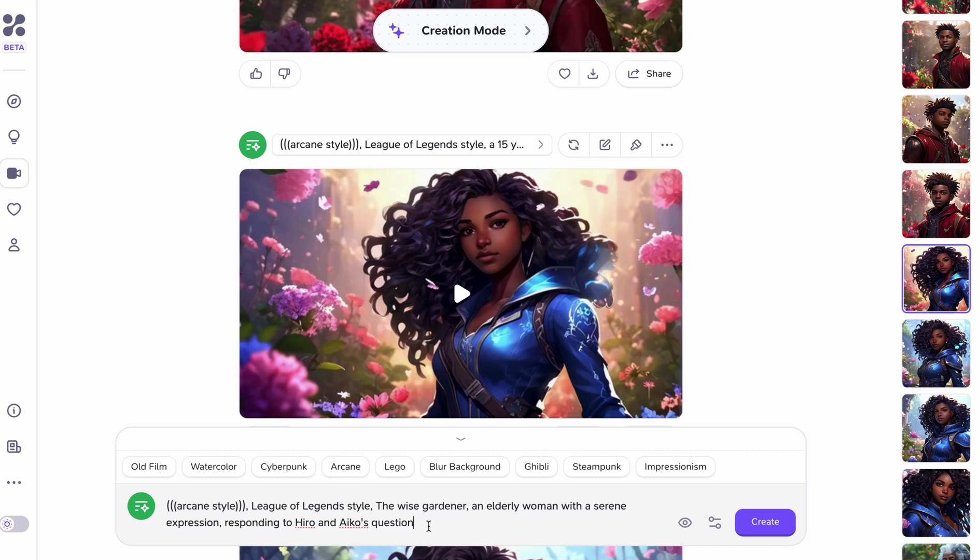
left_click_drag(428, 525, 376, 502)
key("BackSpace")
key("ctrl+v")
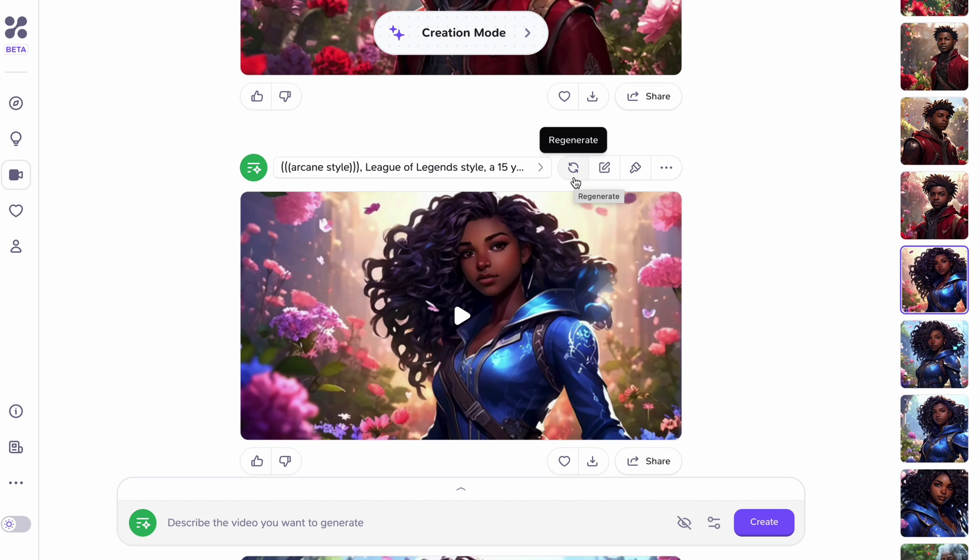
left_click(540, 167)
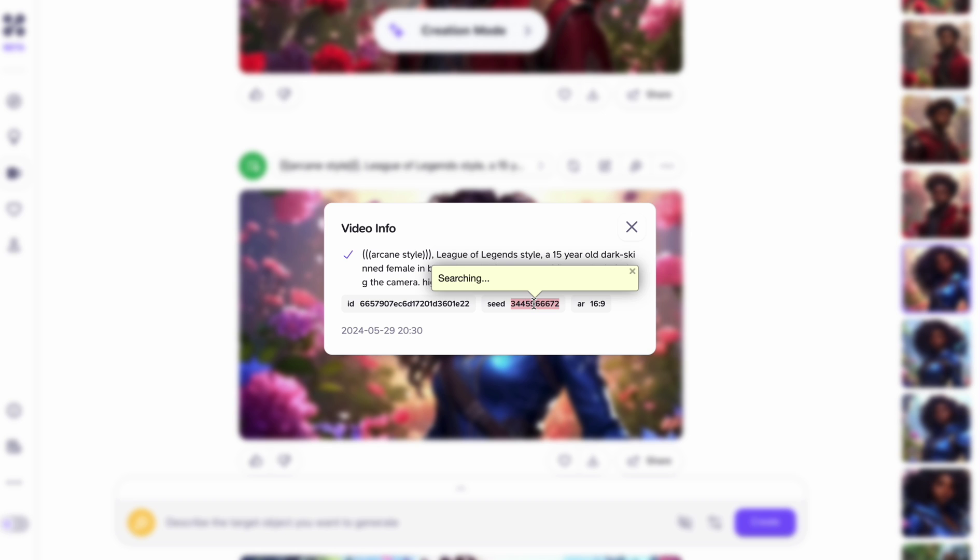
Regenerate Aiko with the copied seed, prompt edited to 'is holding a watering' can
key("Escape")
left_click(714, 522)
left_click(669, 222)
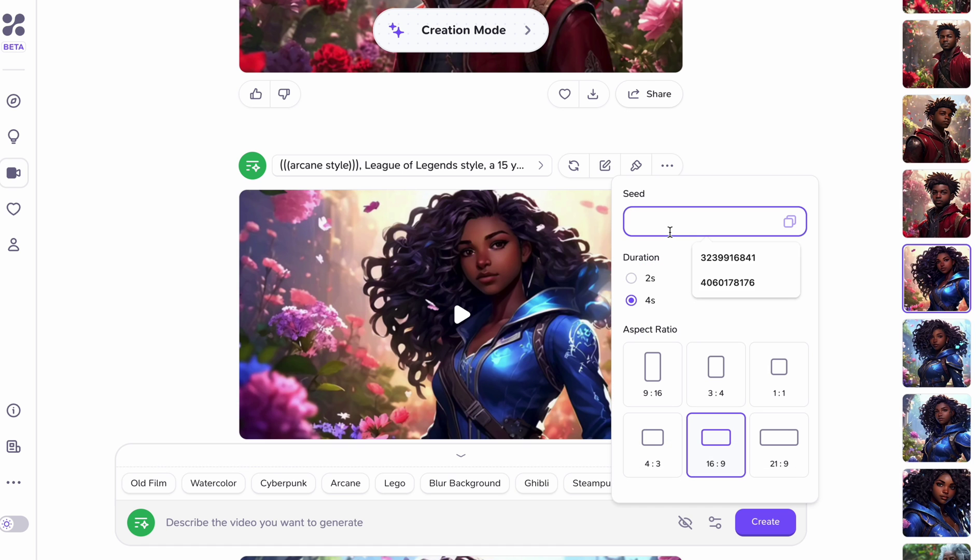
key("ctrl+v")
left_click(450, 531)
key("ctrl+v")
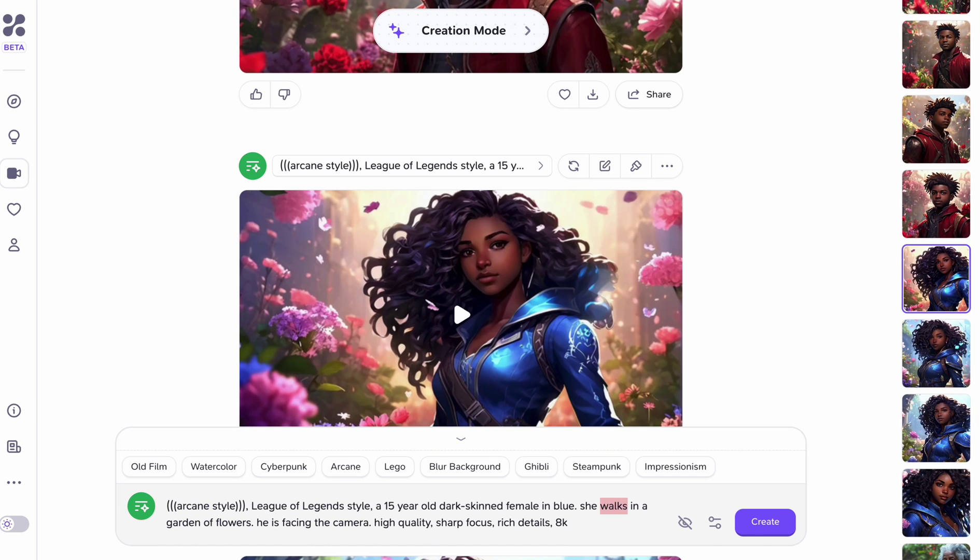
key("BackSpace")
type("is holding a watering can")
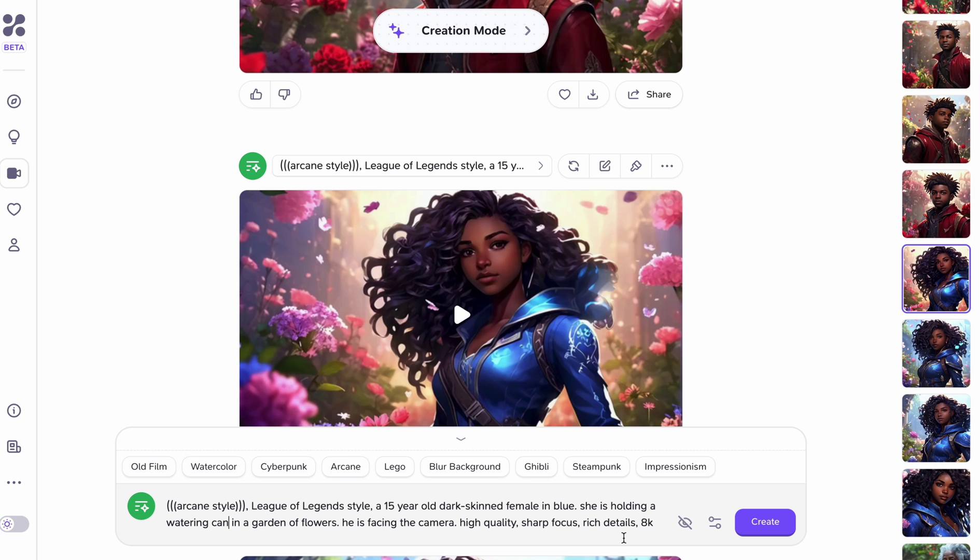
left_click(764, 521)
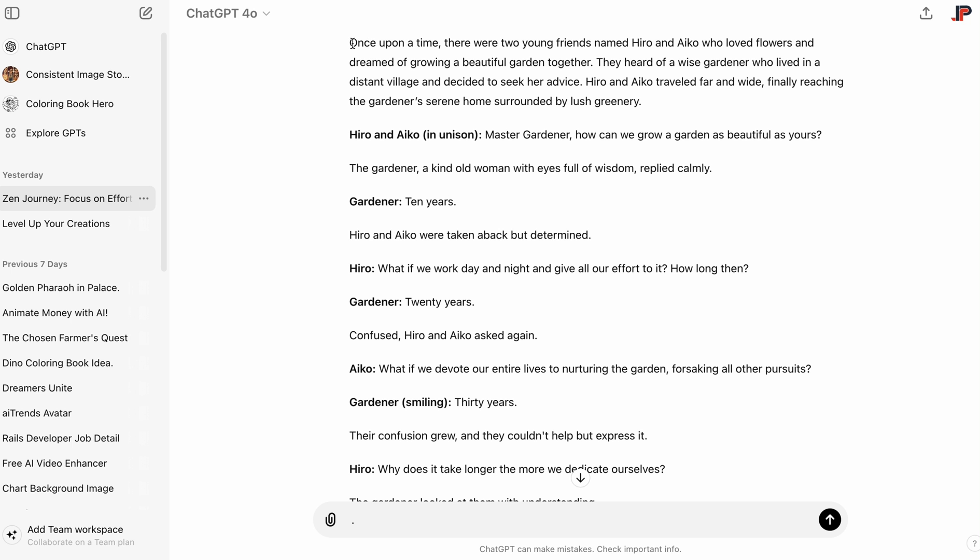
Copy the story's opening paragraph from ChatGPT
left_click_drag(352, 43, 646, 109)
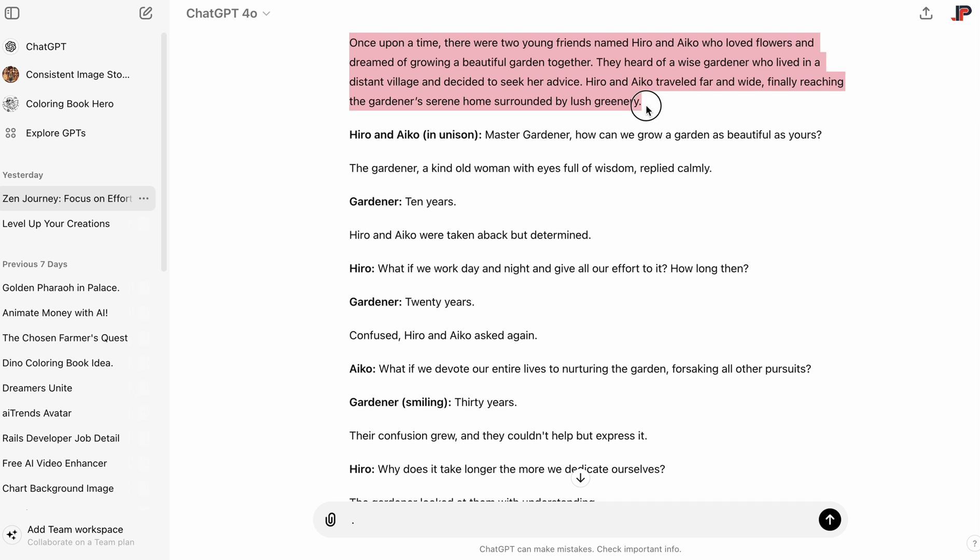
right_click(517, 78)
left_click(551, 109)
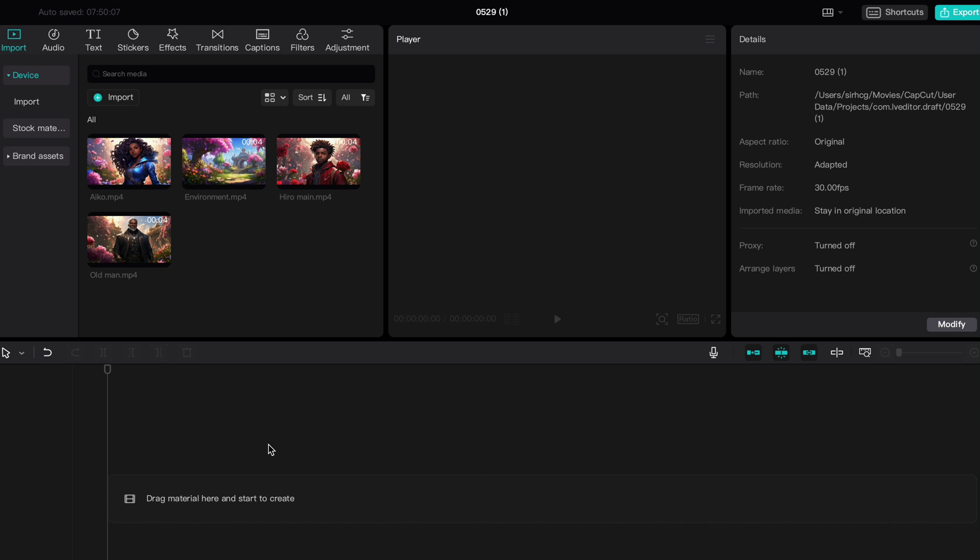
Add a text clip holding the story's opening paragraph, changing 'her' to 'his'
left_click(93, 40)
left_click_drag(116, 133, 116, 467)
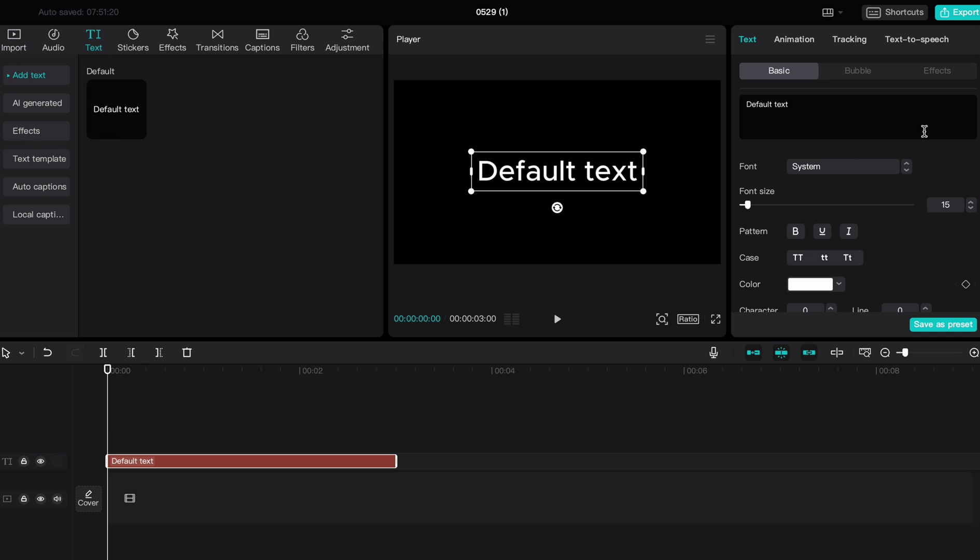
double_click(781, 104)
key("ctrl+a")
key("ctrl+v")
double_click(870, 129)
type("his")
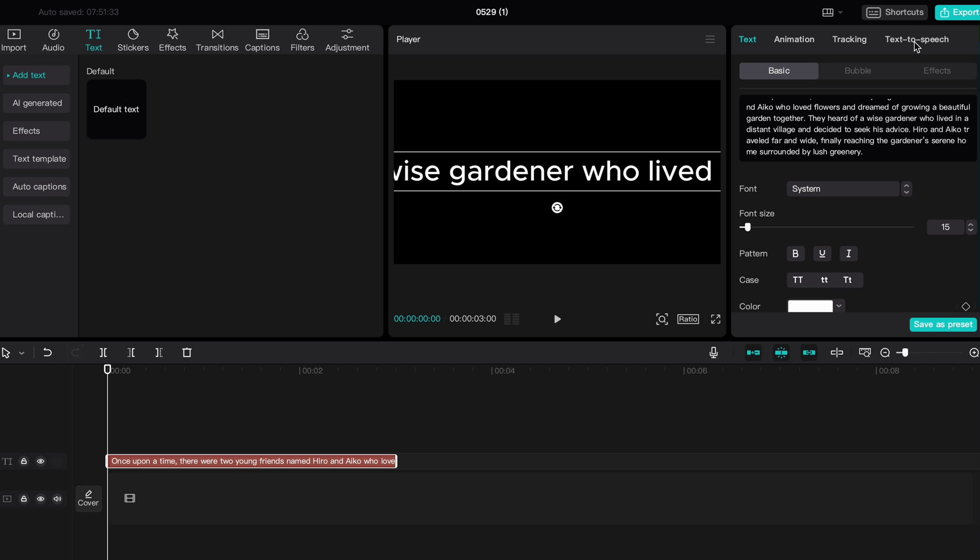
Voice the paragraph with the Narrative Male text-to-speech voice
left_click(916, 40)
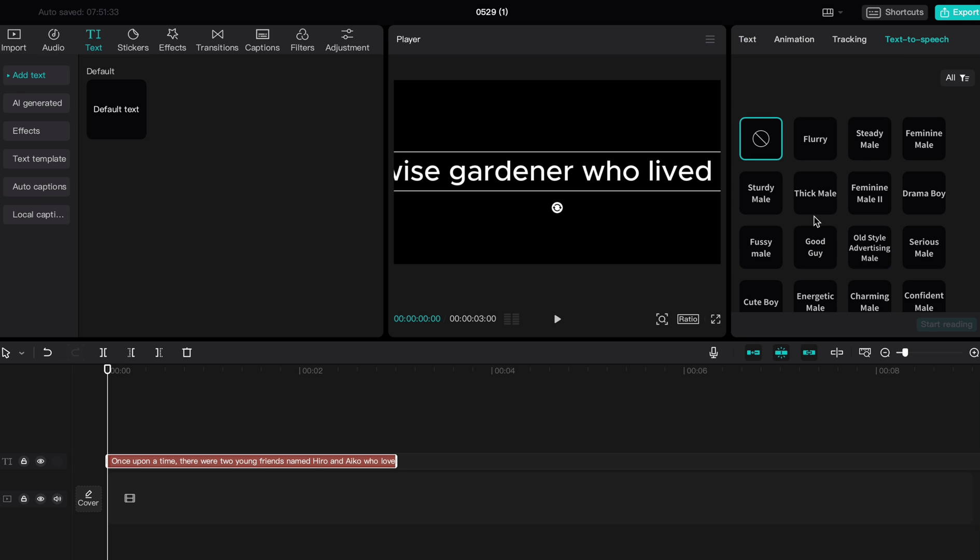
scroll(816, 221, "down", 3)
left_click(815, 243)
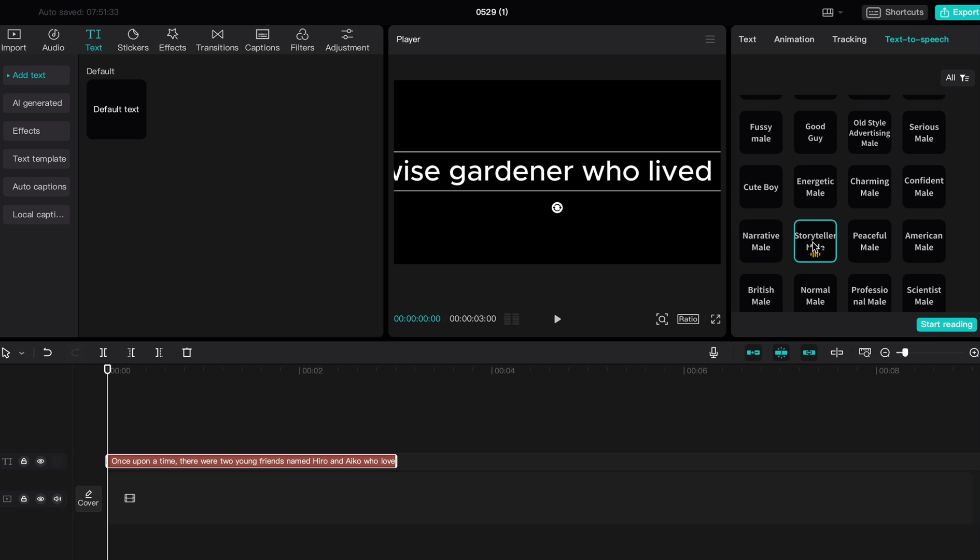
left_click(766, 243)
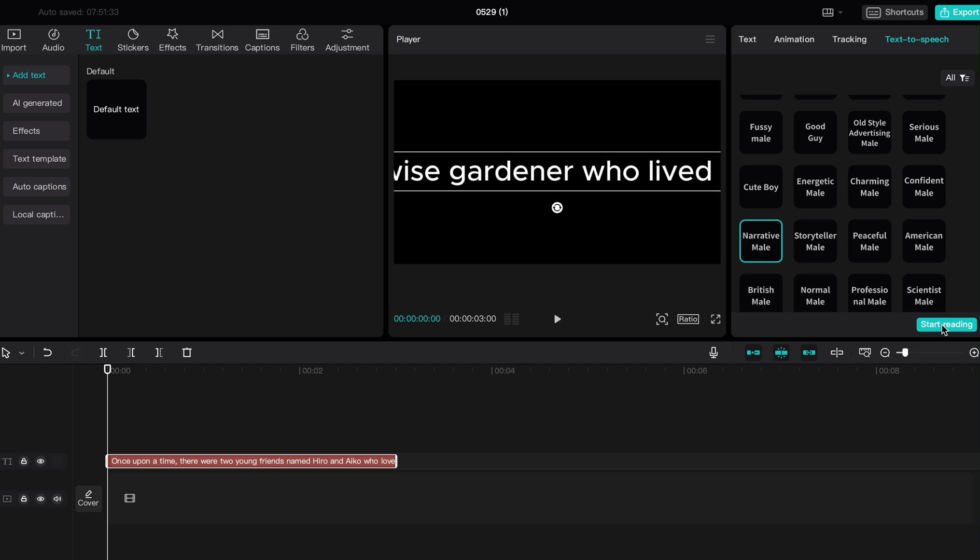
left_click(944, 325)
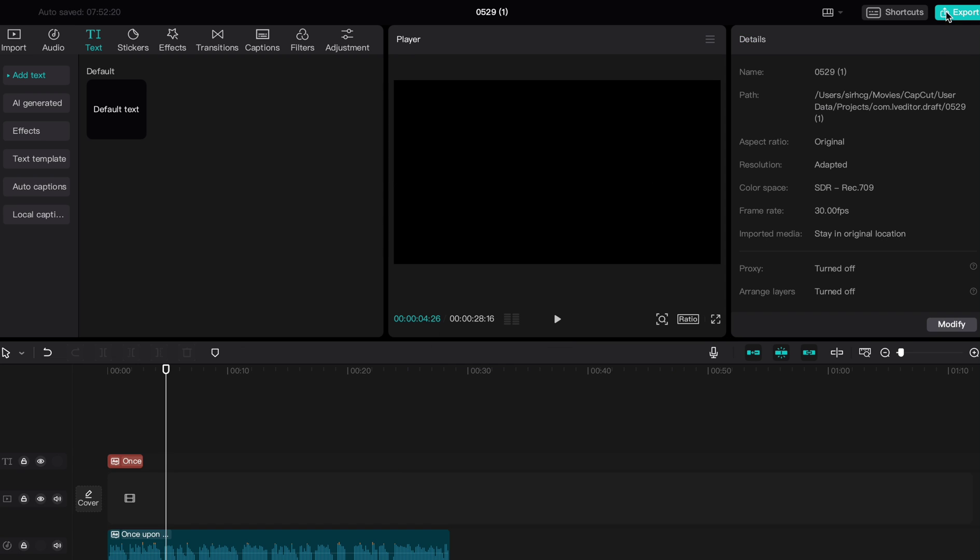
Export audio only, without video, as a file named Narration
key("super+e")
left_click(522, 206)
left_click(623, 145)
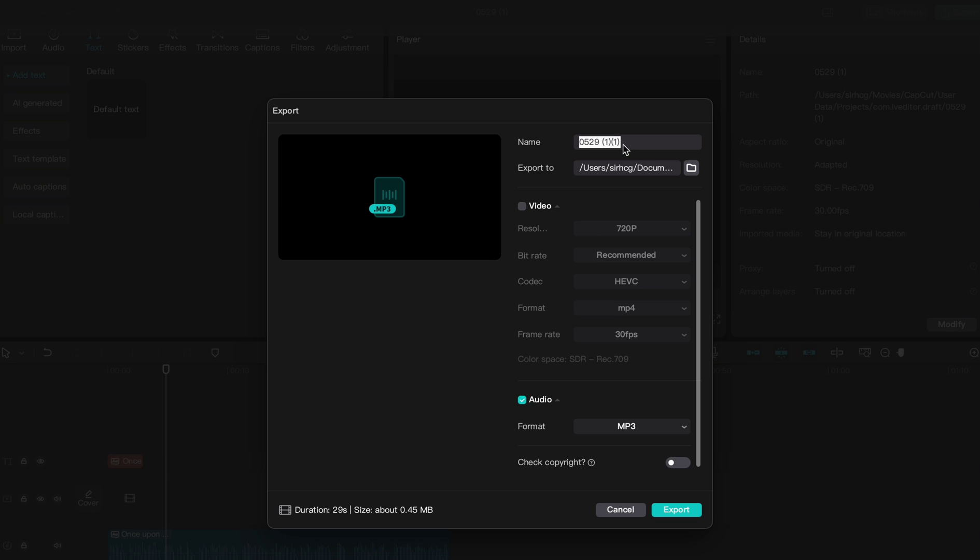
type("Narration")
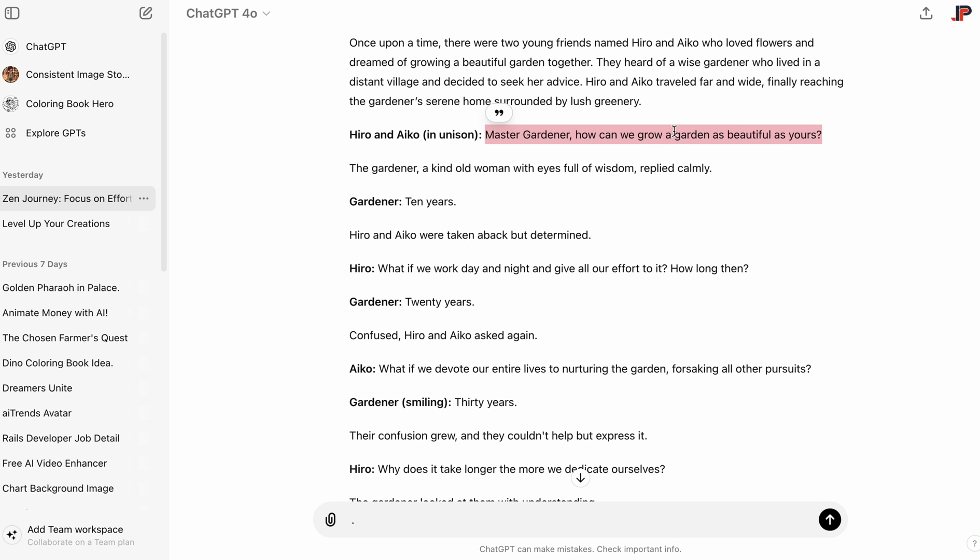
Copy the Master Gardener line from ChatGPT for the next voiced clip
right_click(673, 133)
left_click(630, 162)
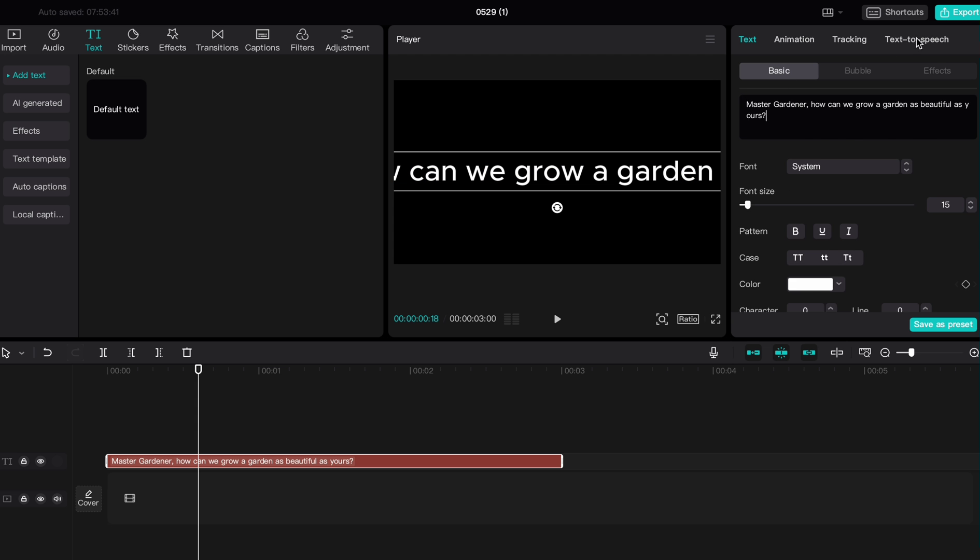
left_click(916, 39)
Voice the Master Gardener question in Chill Girl and add Aiko.mp4 beneath the caption
scroll(876, 222, "down", 5)
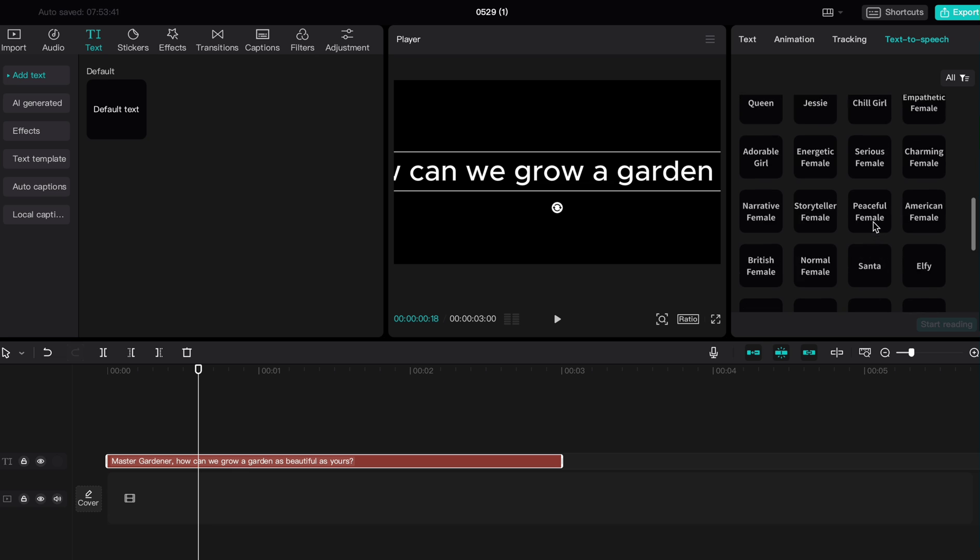
scroll(875, 223, "up", 1)
left_click(814, 132)
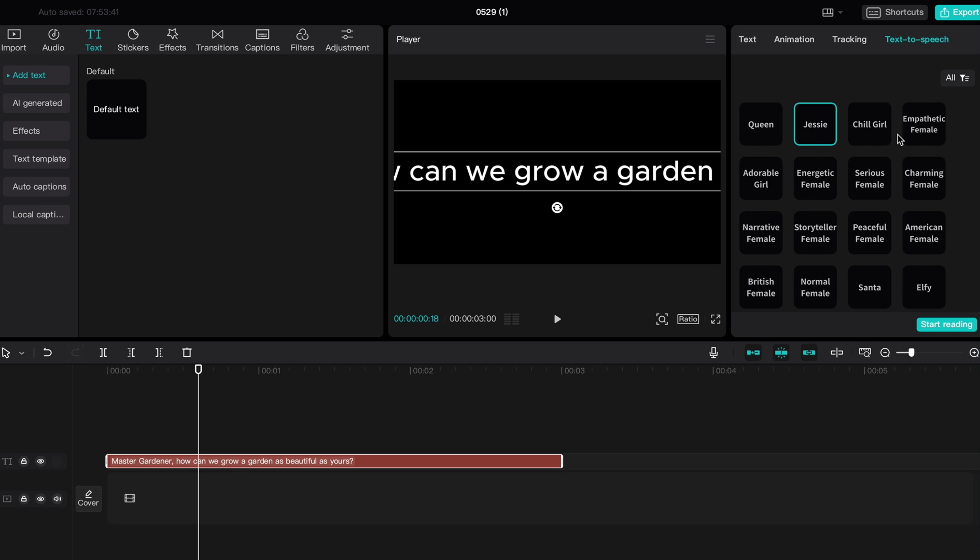
left_click(875, 138)
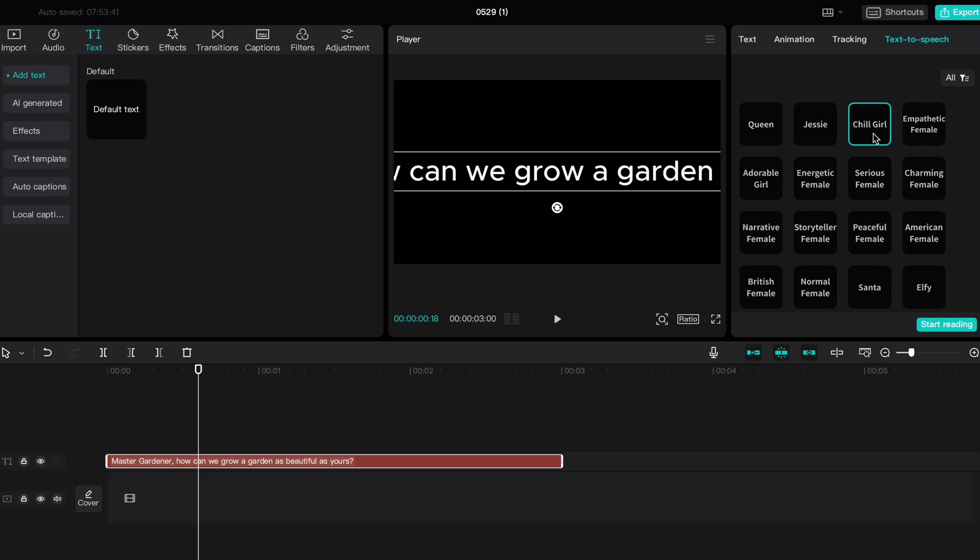
left_click(939, 325)
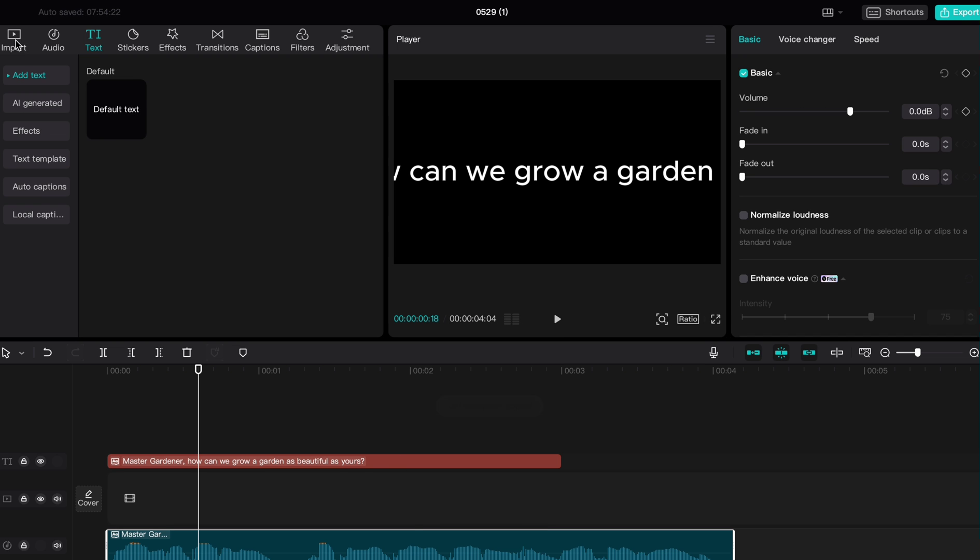
left_click(14, 39)
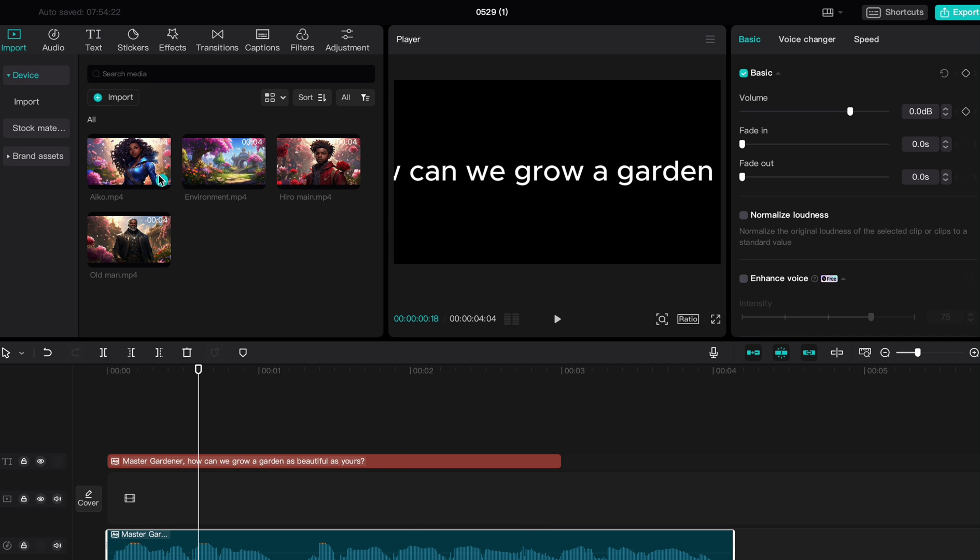
left_click(162, 182)
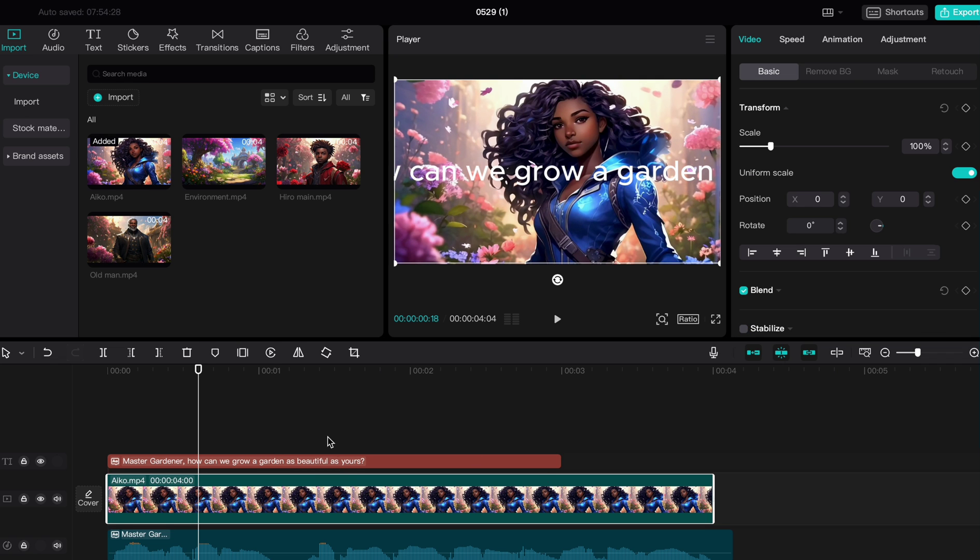
Paste a copy of the Aiko clip after the original on the main track and reverse it
right_click(500, 498)
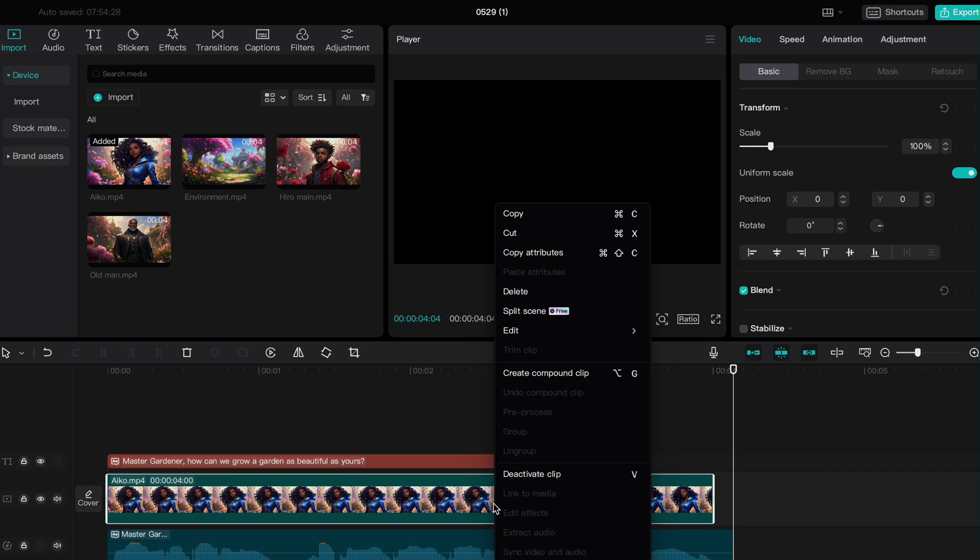
left_click(525, 214)
right_click(772, 503)
left_click(782, 511)
left_click_drag(793, 460, 800, 506)
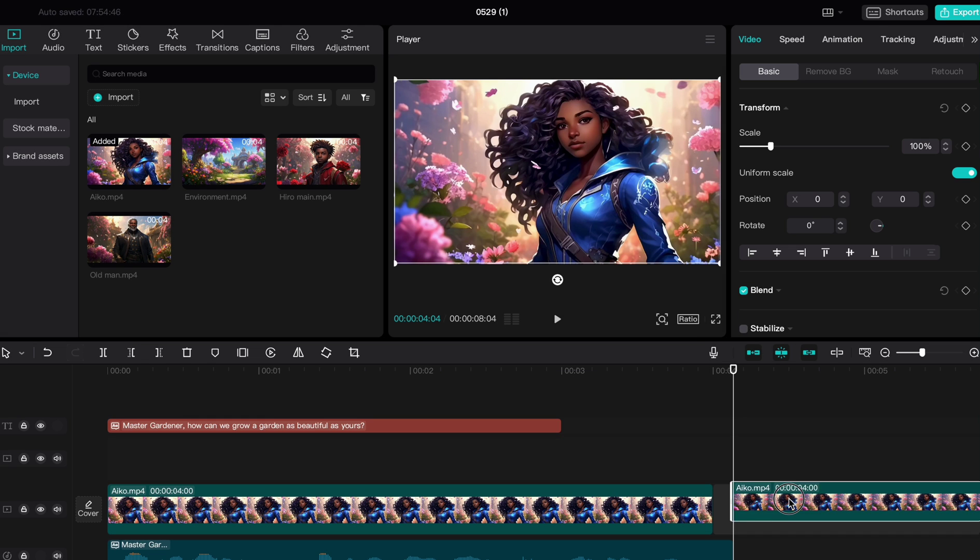
left_click(885, 353)
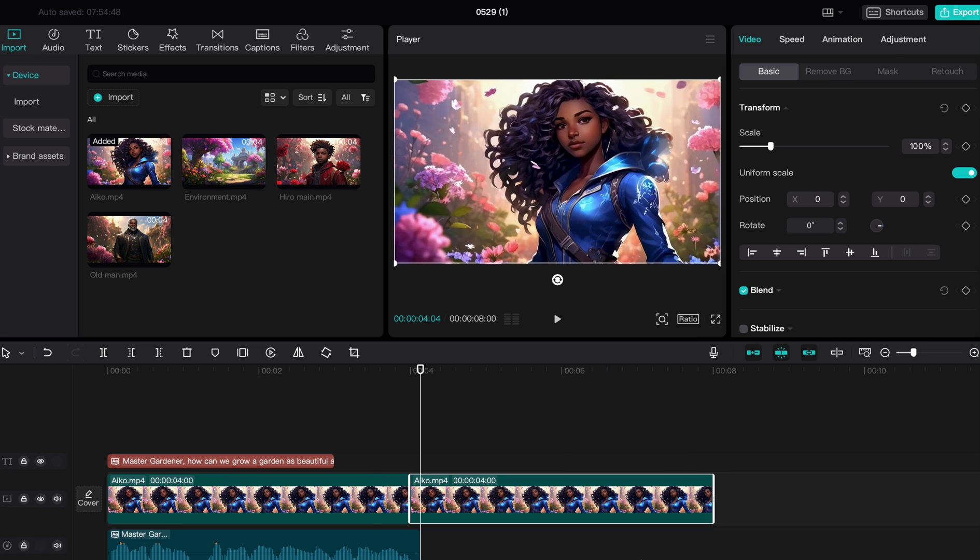
left_click(373, 370)
left_click(271, 354)
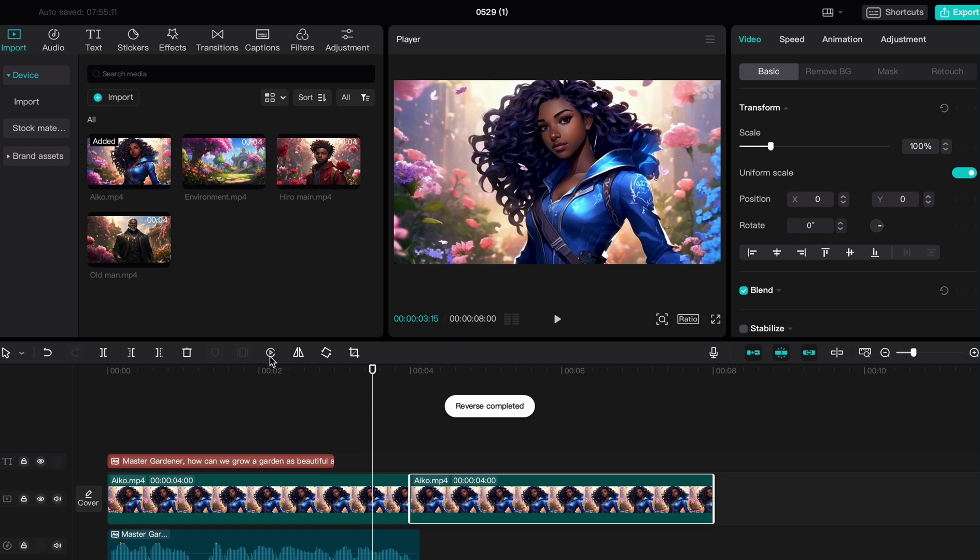
Play back the two Aiko clips and trim the reversed copy to the voice length
left_click(355, 418)
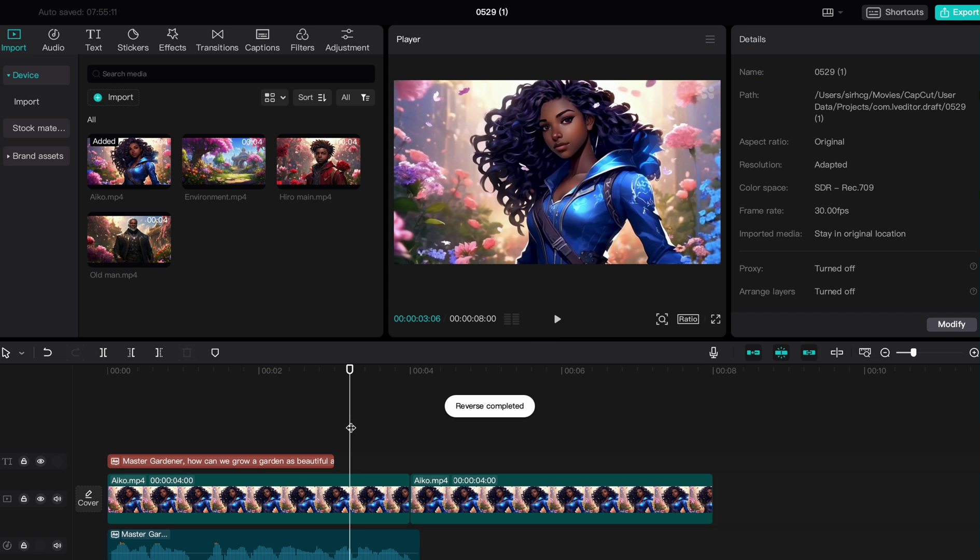
left_click(281, 379)
left_click(559, 320)
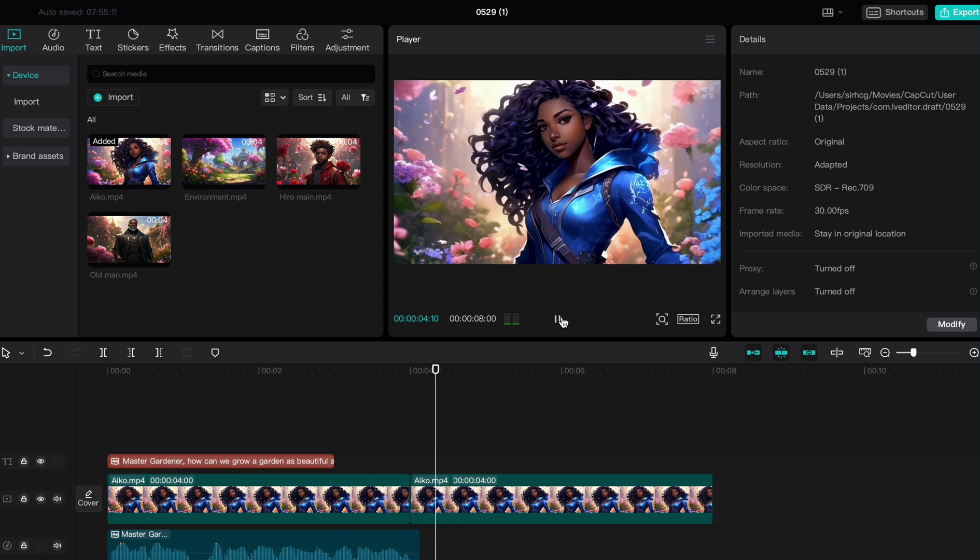
left_click(711, 499)
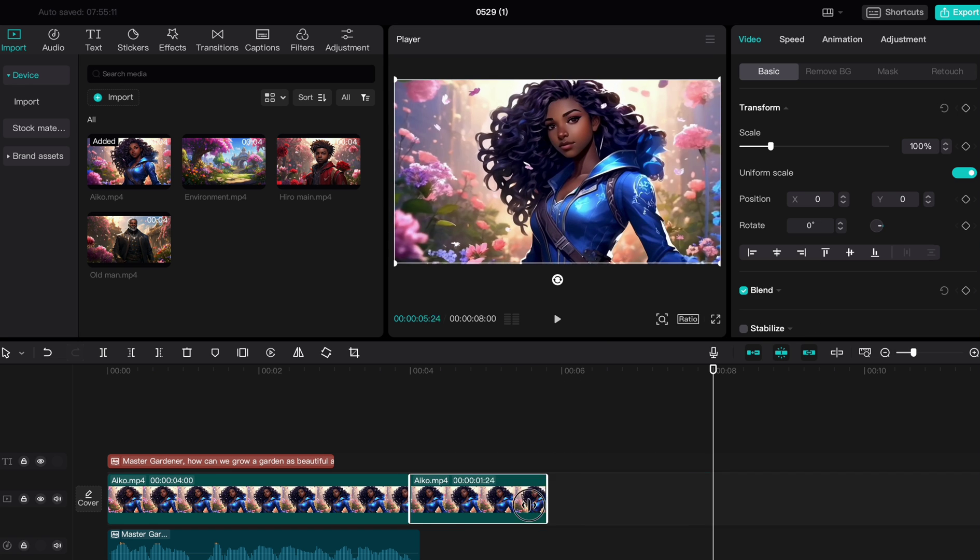
left_click_drag(712, 499, 418, 547)
Export the line's audio as an MP3 under the name 'Aik'
key("super+e")
type("Aiko 1")
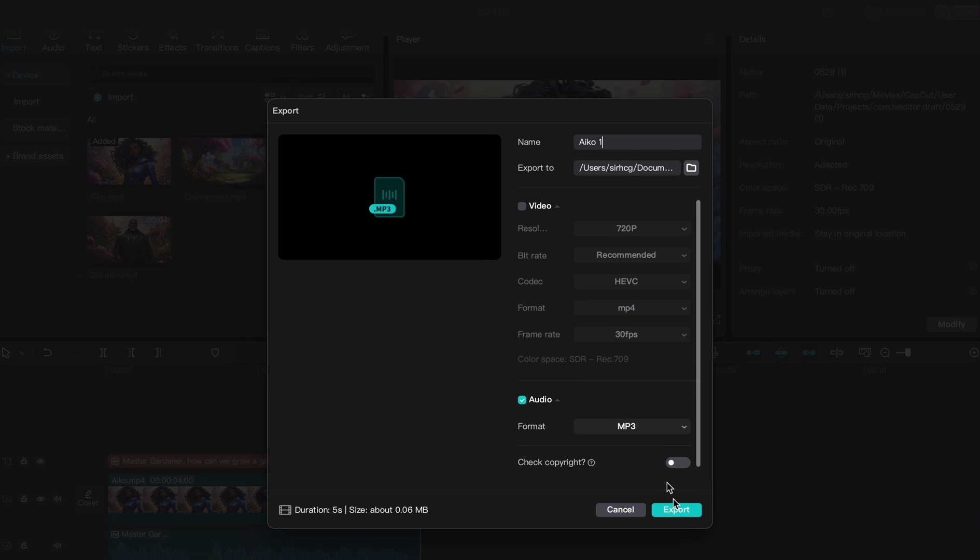
left_click(676, 509)
left_click(678, 401)
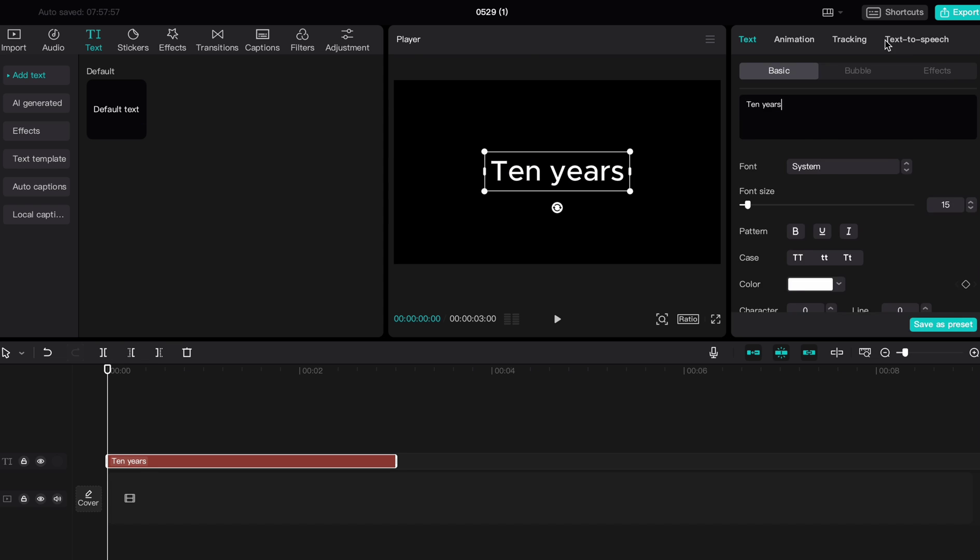
Voice 'Ten years' with Steady Male, then choose Serious Male for Hiro's line
left_click(891, 40)
left_click(867, 143)
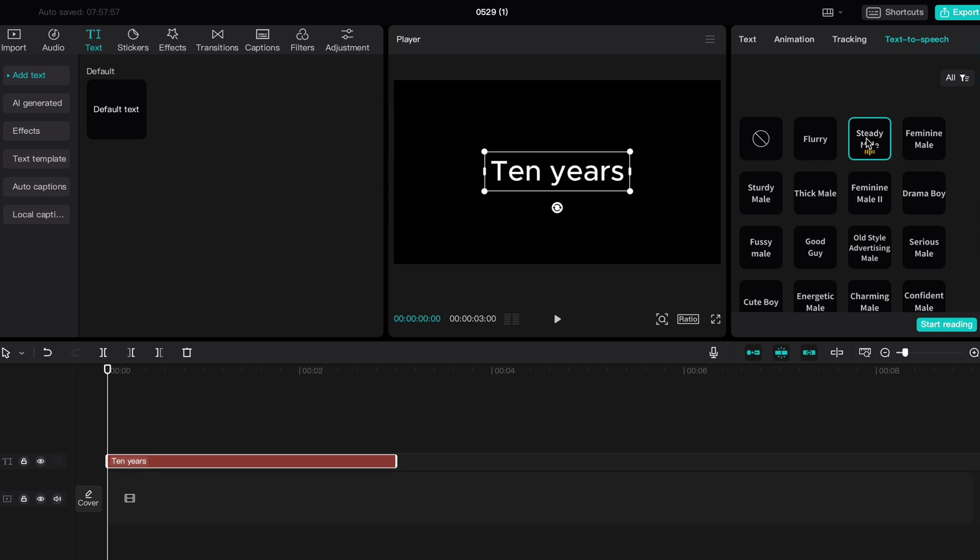
left_click(937, 325)
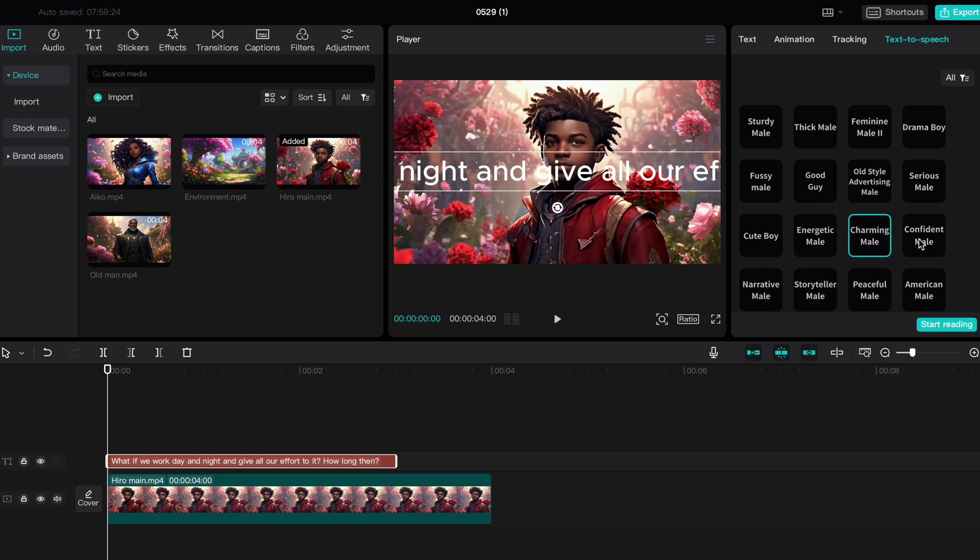
left_click(920, 245)
left_click(923, 181)
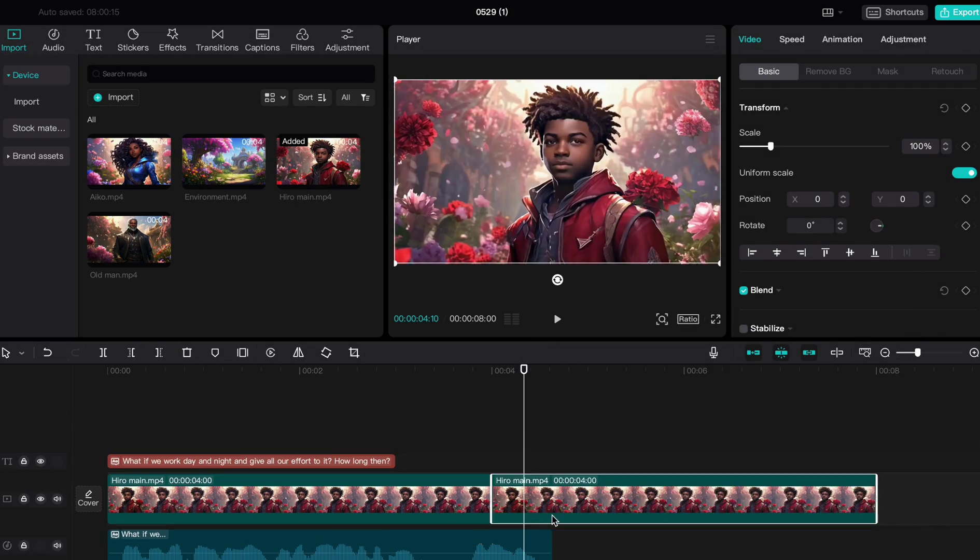